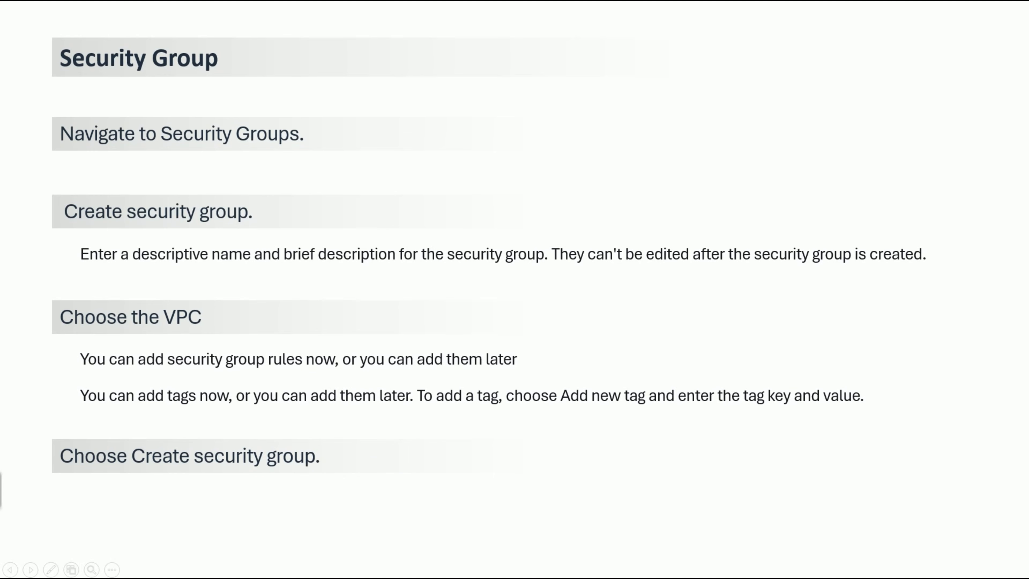
key("Right")
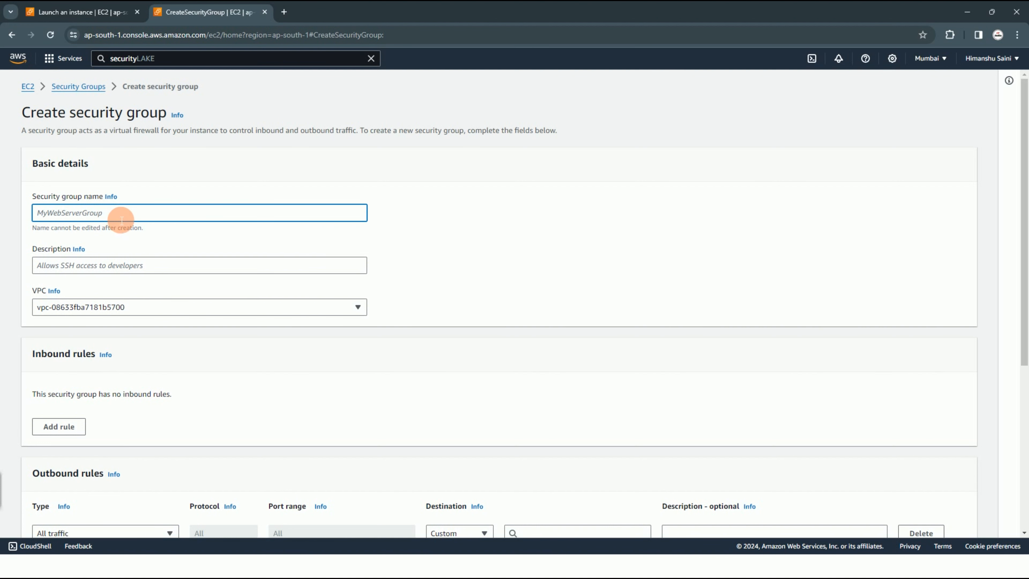
- Name the new security group Test-sec and give it the description "Allow admin"
type("Tesxt")
type("t")
type("-sec")
left_click(129, 266)
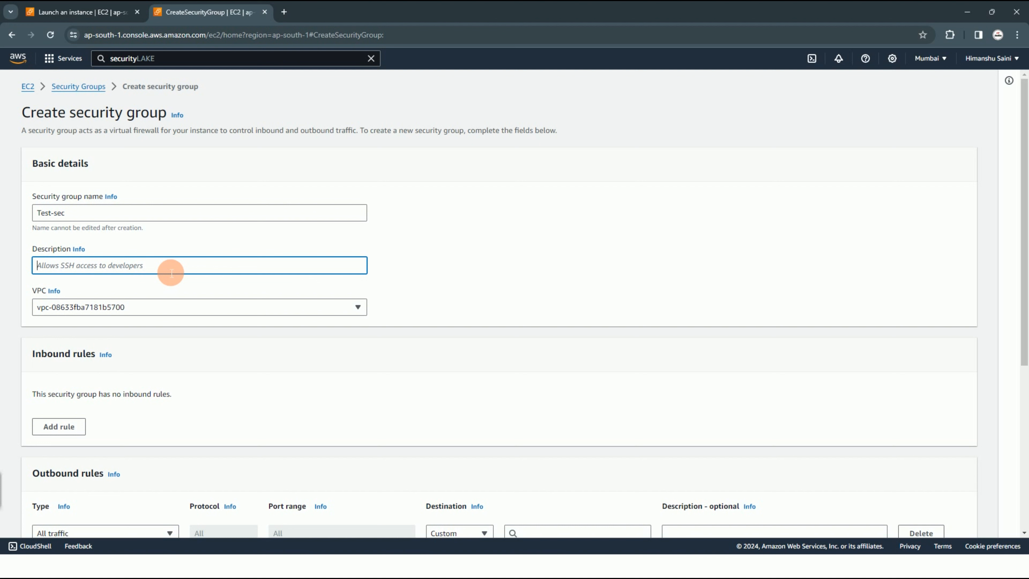
type("ALlow admin")
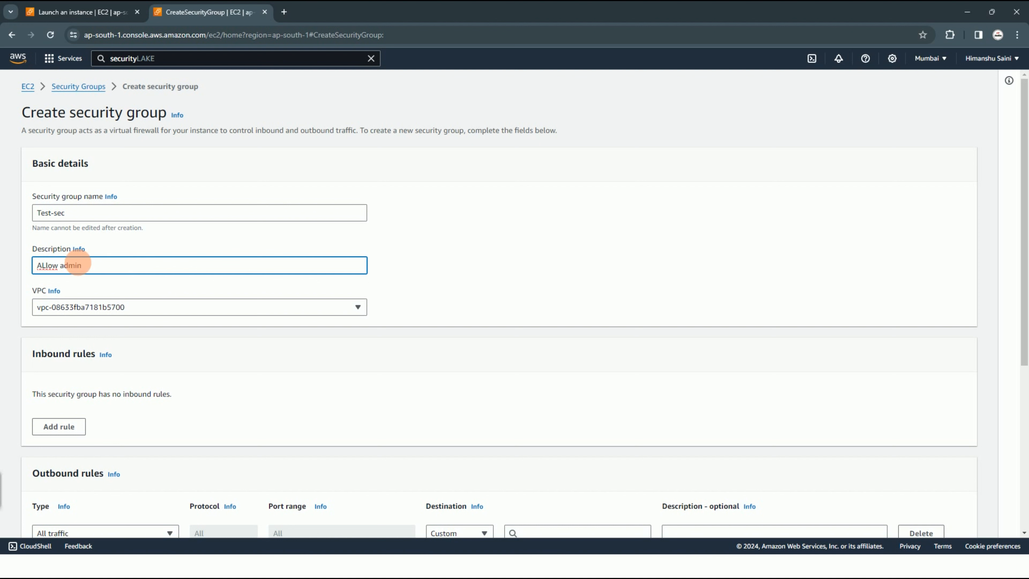
left_click(46, 265)
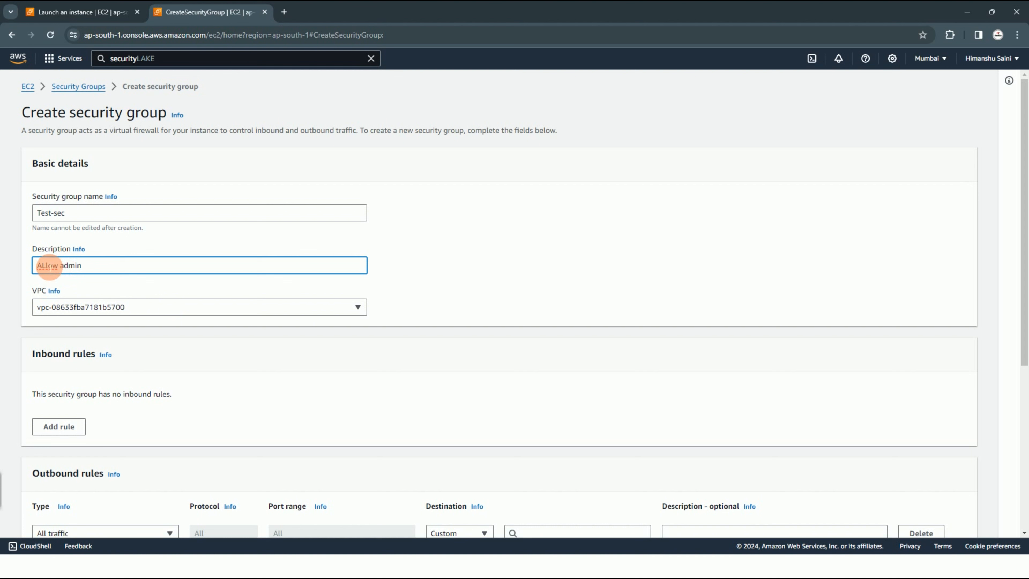
key("BackSpace")
type("l")
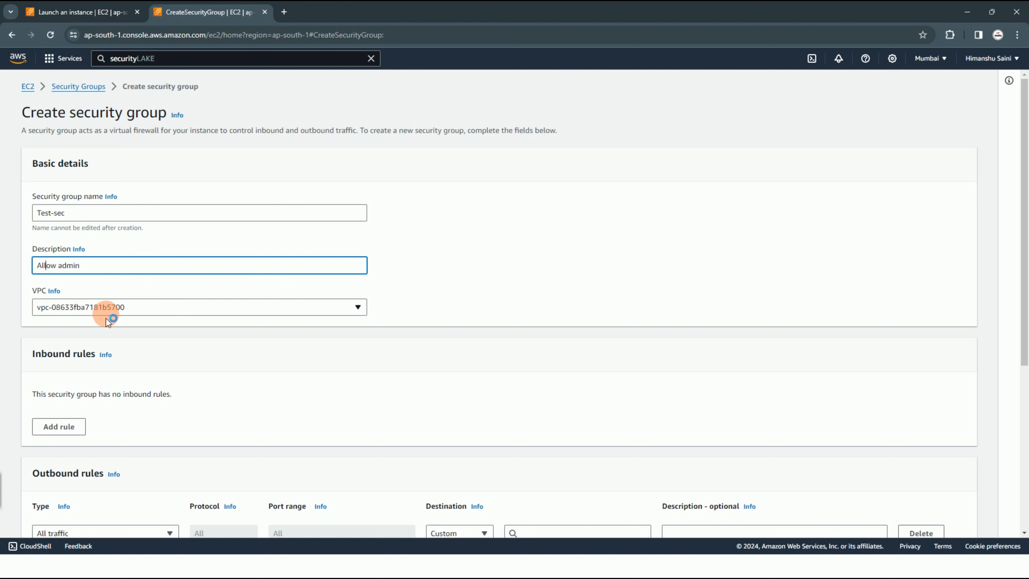
- Check which VPCs are available for the security group, keeping the default VPC selected
left_click(145, 309)
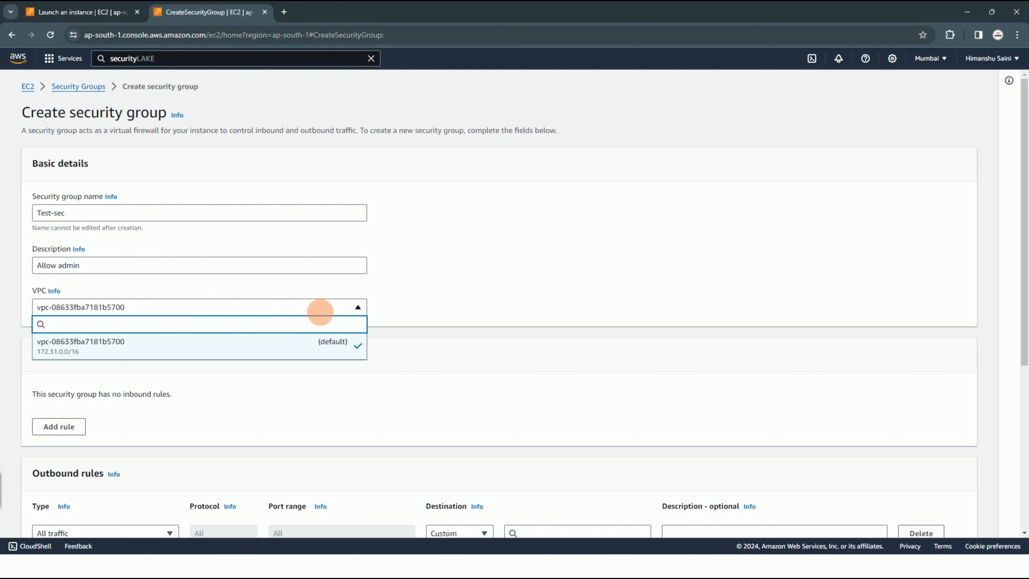
left_click(347, 310)
left_click(347, 308)
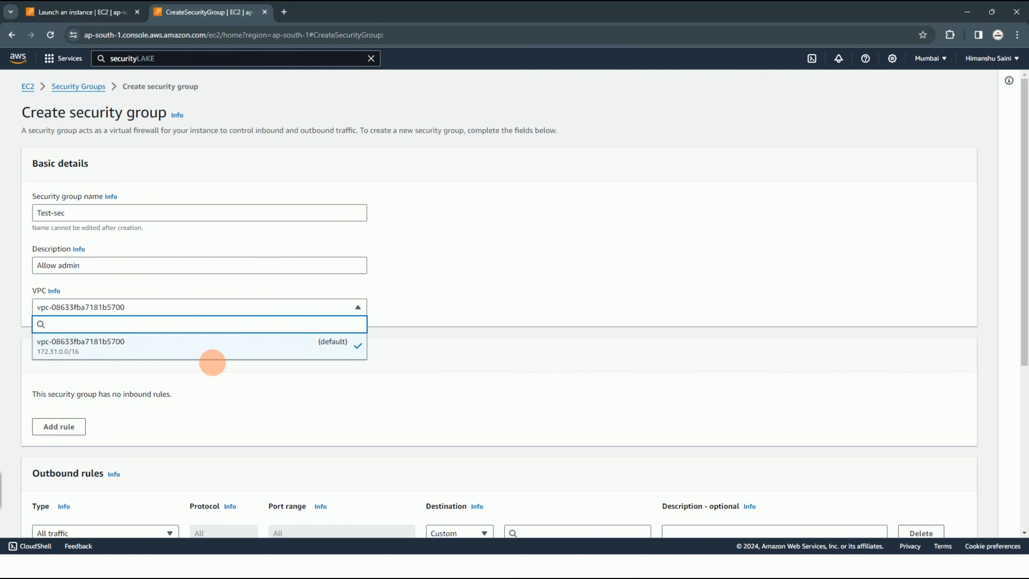
left_click(255, 395)
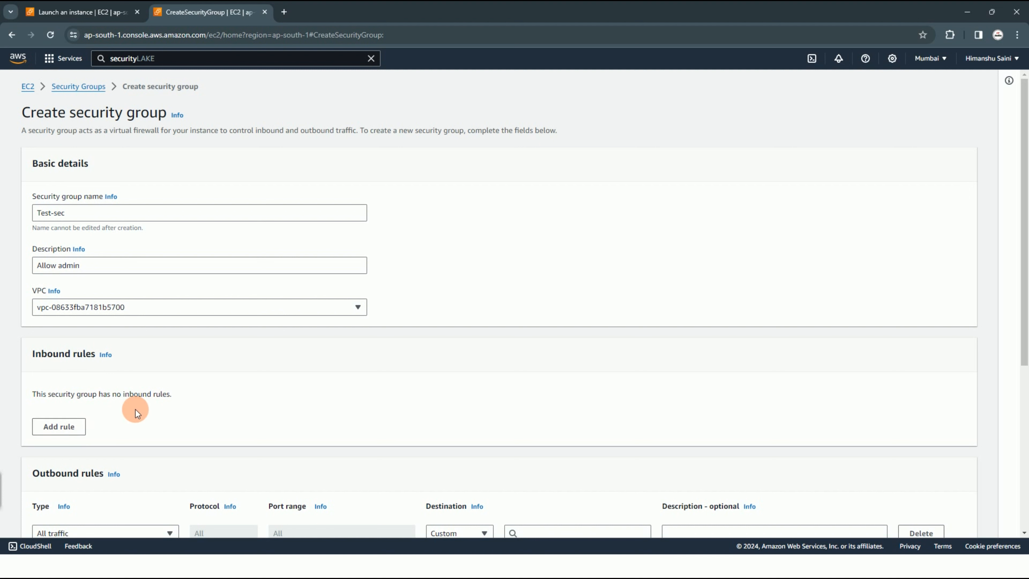
- Add an inbound SSH rule open to anywhere (0.0.0.0/0) with the description "test rule"
left_click(57, 426)
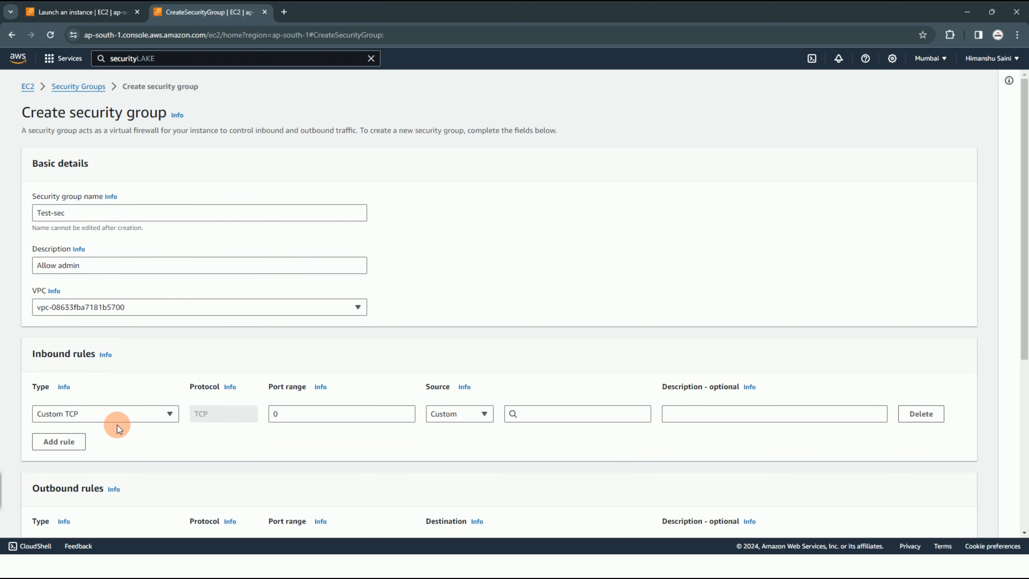
left_click(117, 419)
left_click(87, 270)
left_click(611, 413)
left_click(592, 128)
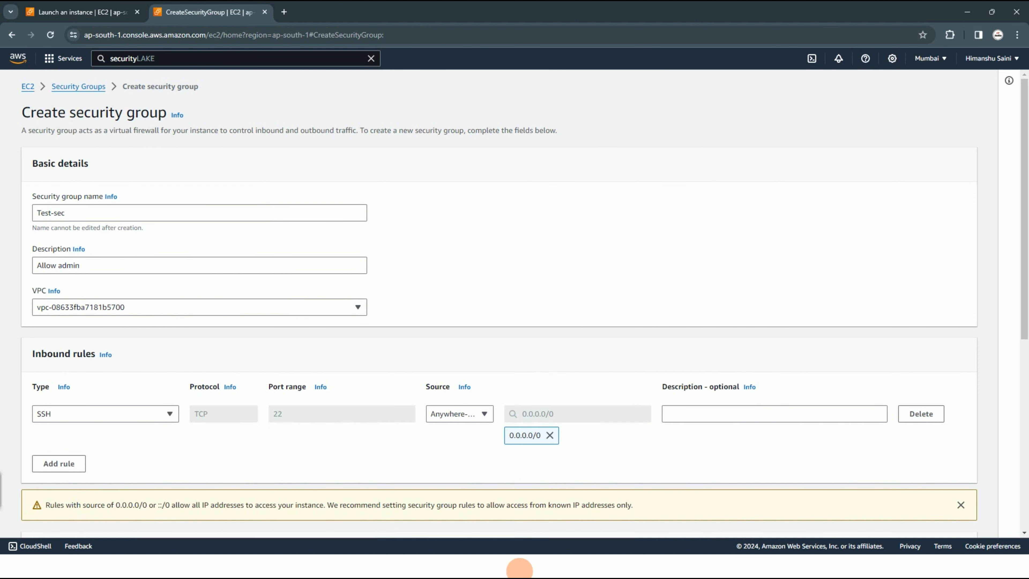
scroll(726, 422, "down", 1)
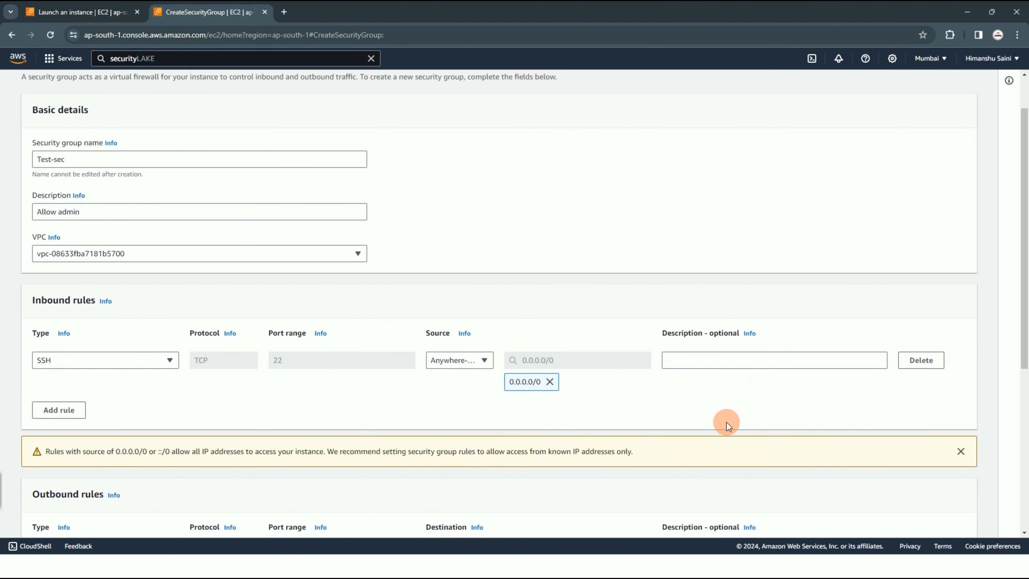
left_click(726, 360)
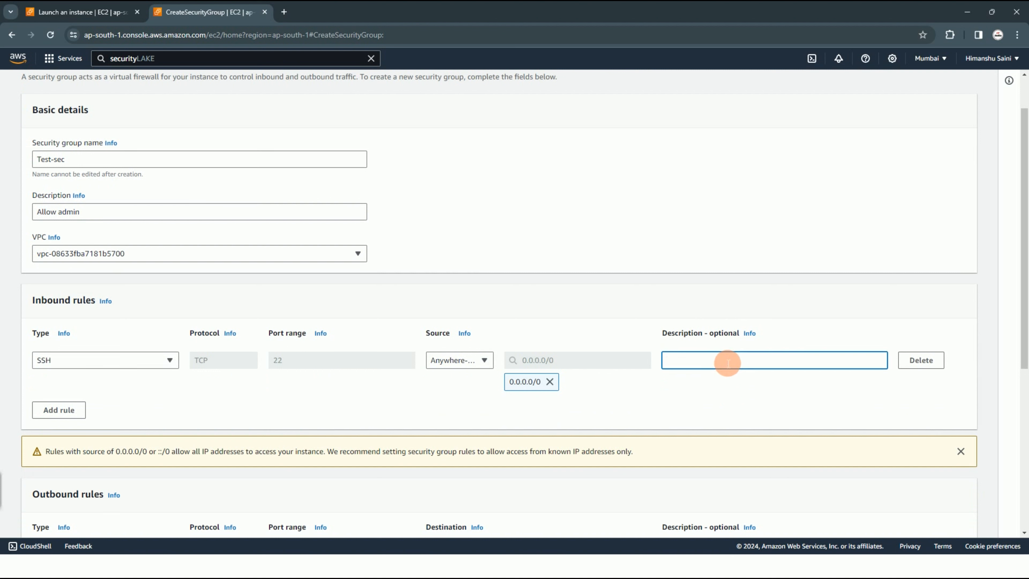
type("test rule")
scroll(379, 408, "down", 5)
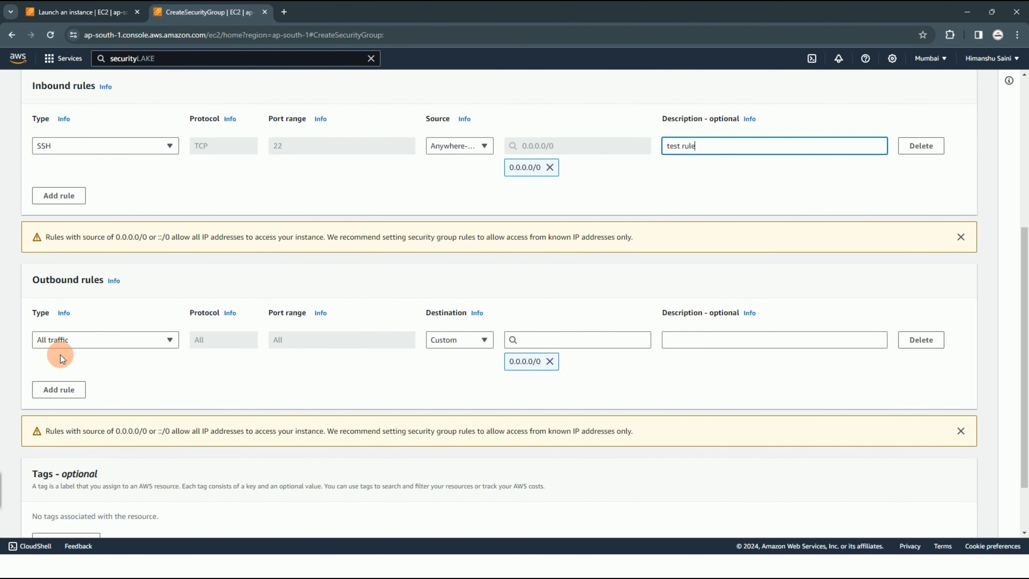
left_click(70, 200)
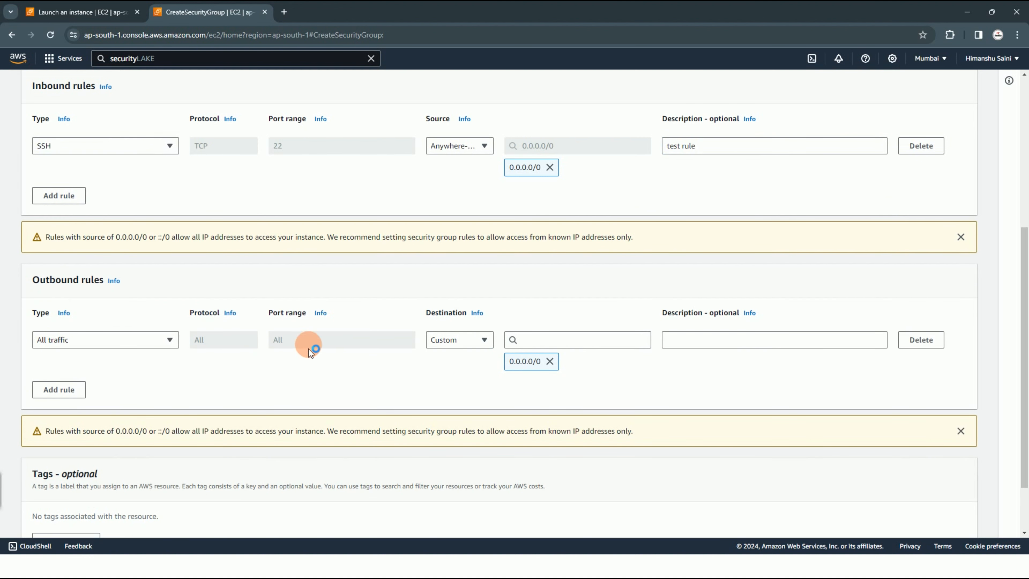
- Add a tag to the security group with the key Name and the value test
scroll(337, 337, "down", 3)
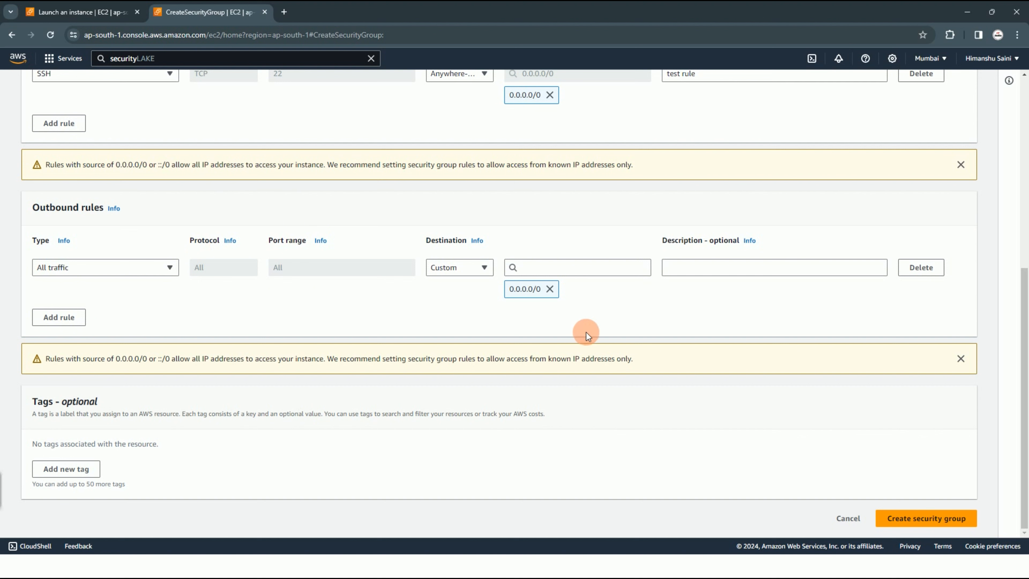
left_click(84, 471)
scroll(213, 452, "down", 1)
left_click(215, 454)
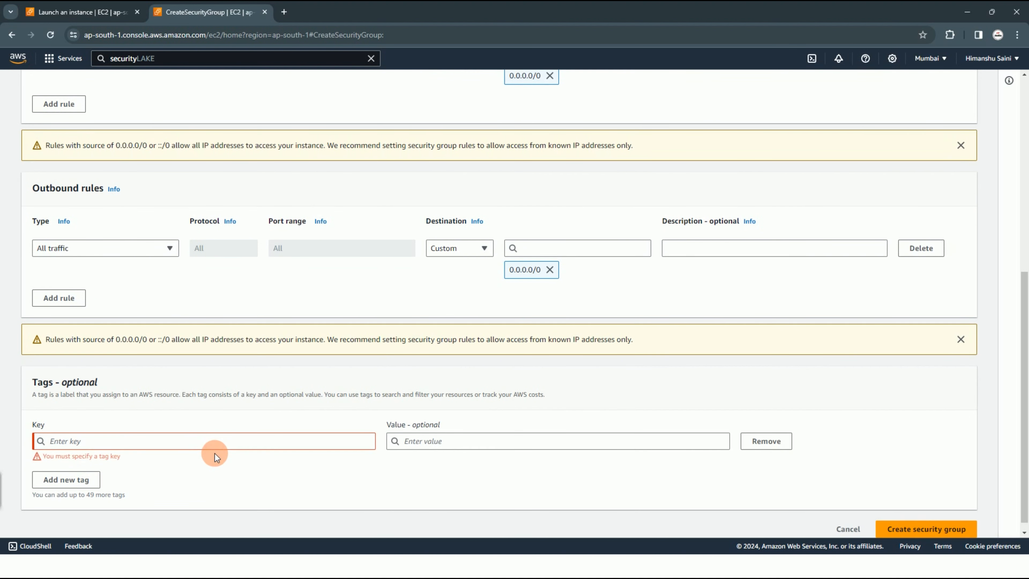
left_click(220, 446)
type("Name")
left_click(454, 444)
type("test")
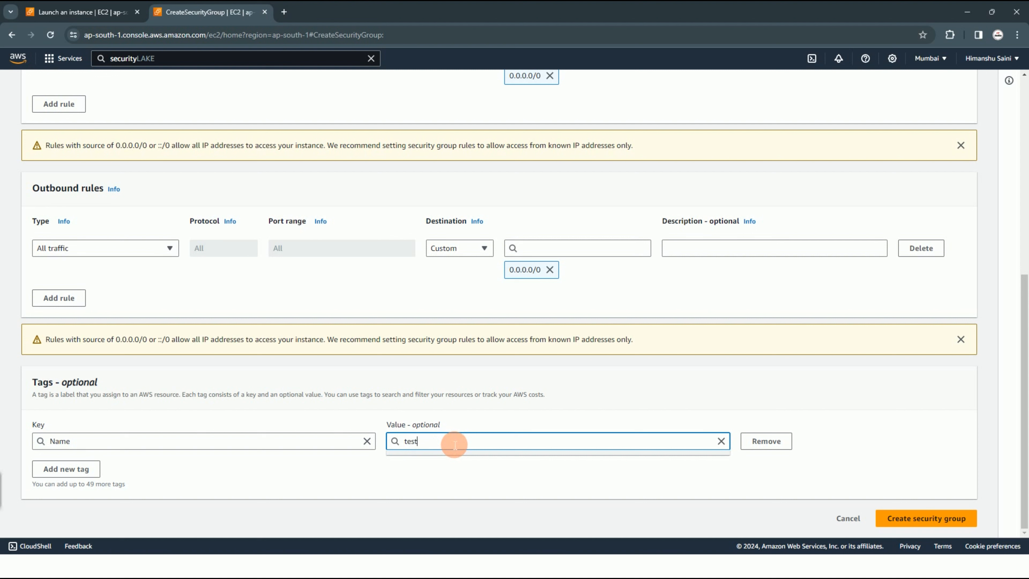
left_click(459, 462)
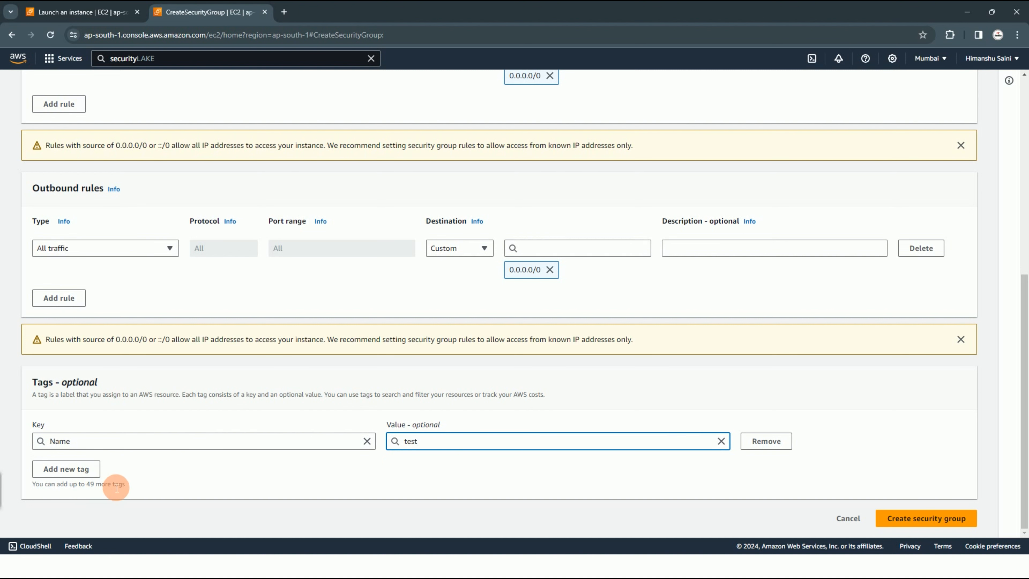
- Review the inbound and outbound rules and create the security group
scroll(898, 509, "up", 5)
scroll(914, 507, "down", 5)
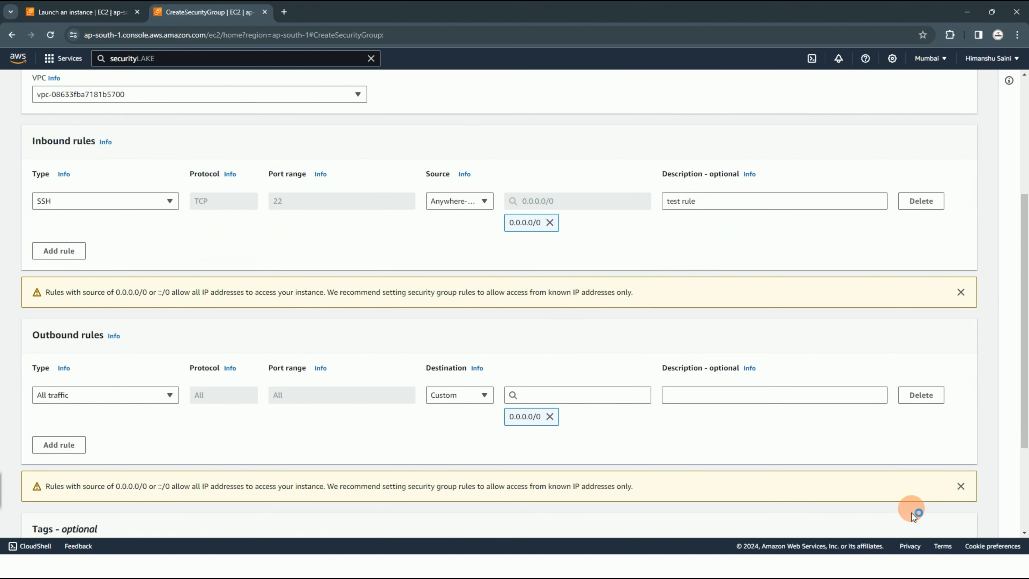
left_click(946, 518)
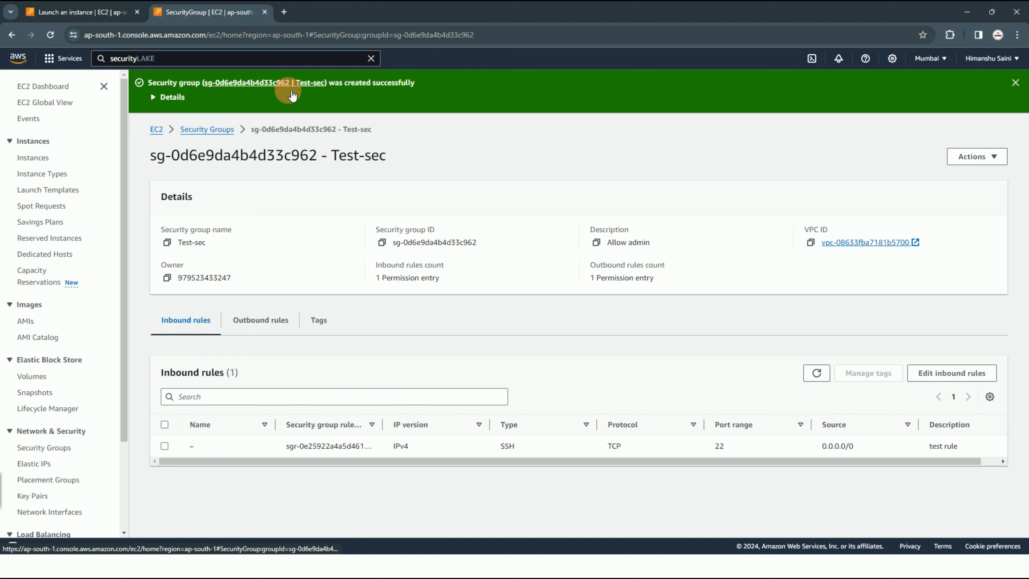
- Add a second inbound rule to Test-sec for All TCP from source 0.0.0.0/0 and save the rules
left_click(951, 377)
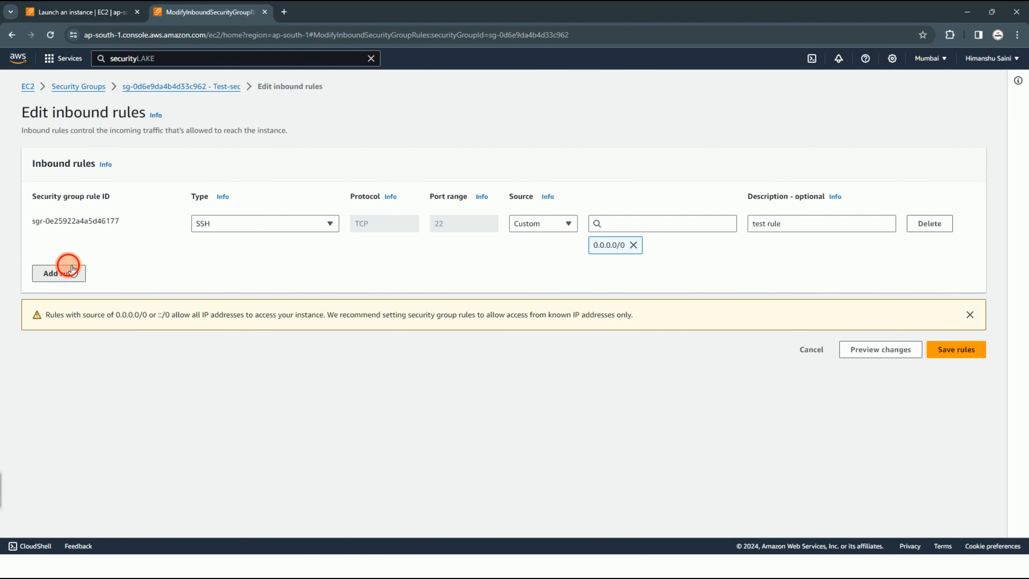
left_click(72, 268)
left_click(265, 280)
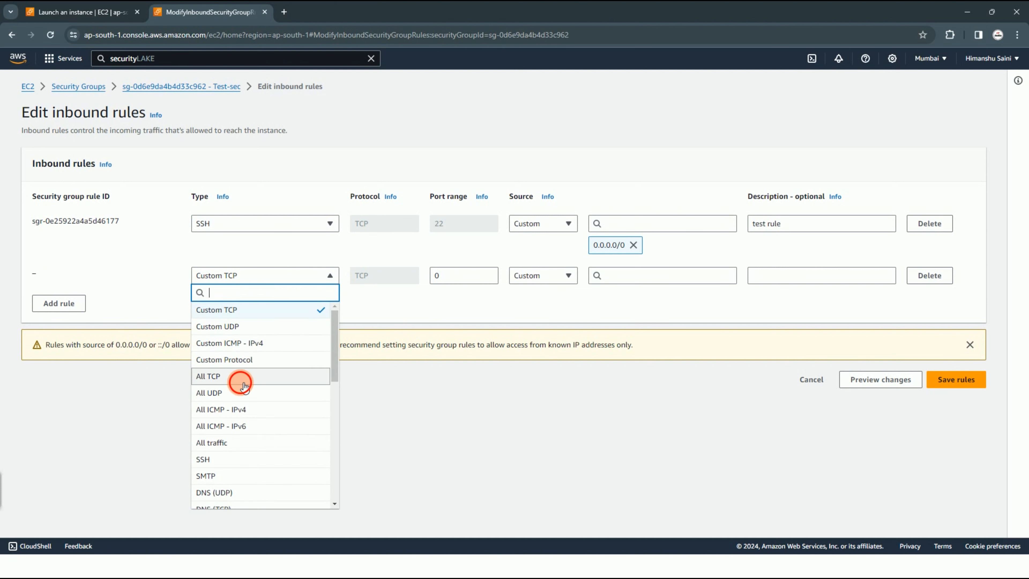
left_click(242, 380)
left_click(956, 378)
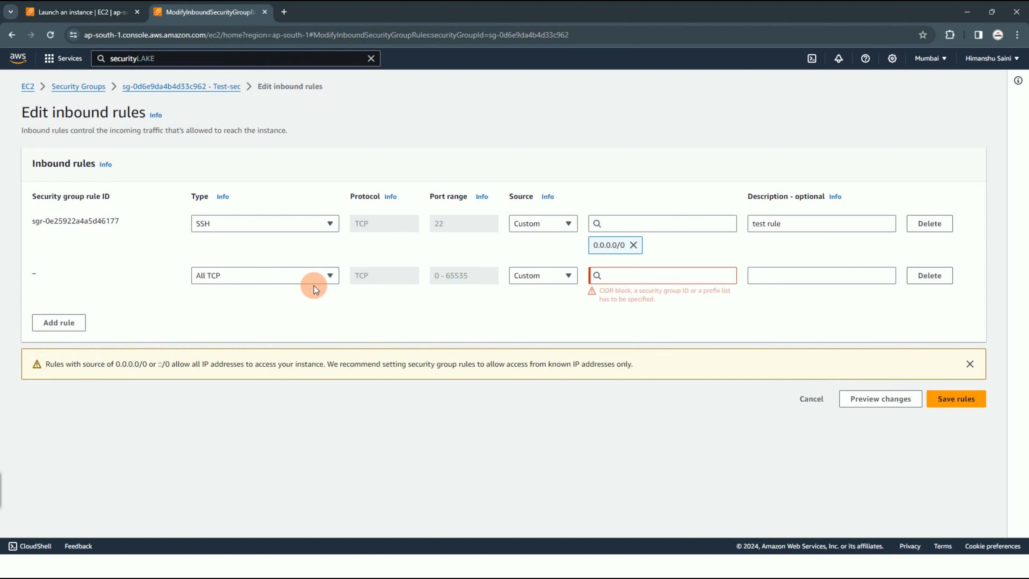
left_click(646, 276)
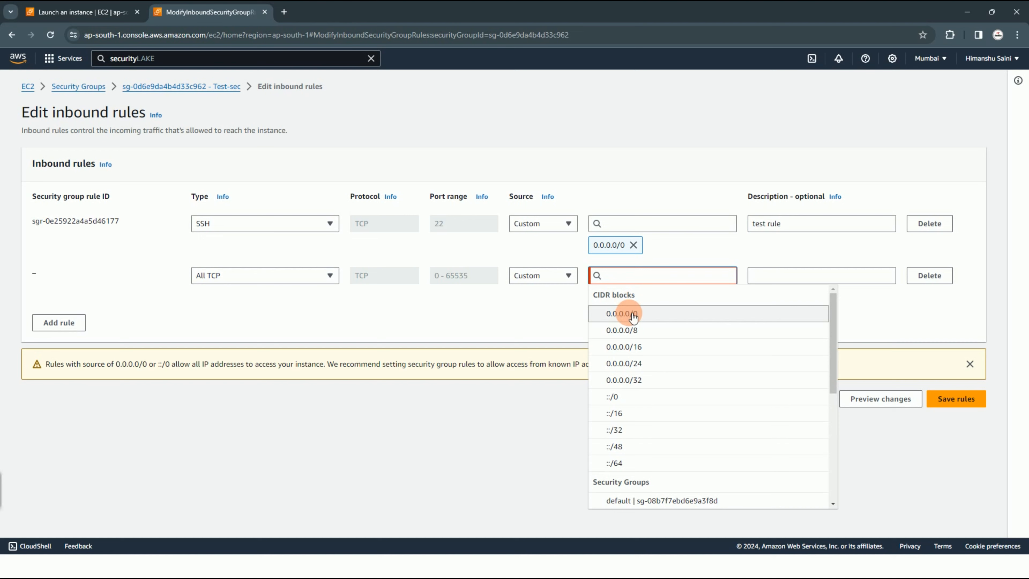
left_click(624, 313)
left_click(948, 399)
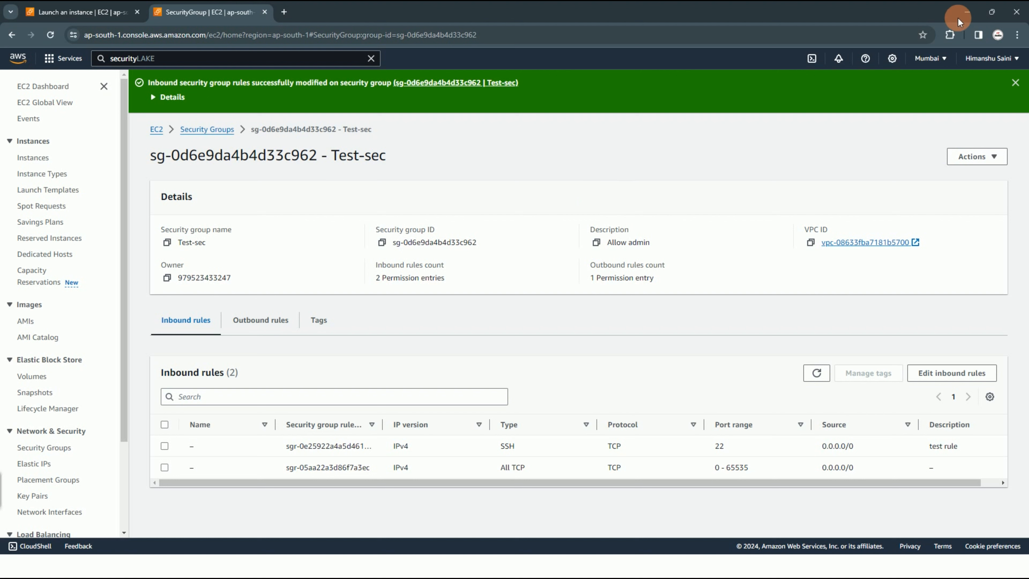
left_click(967, 15)
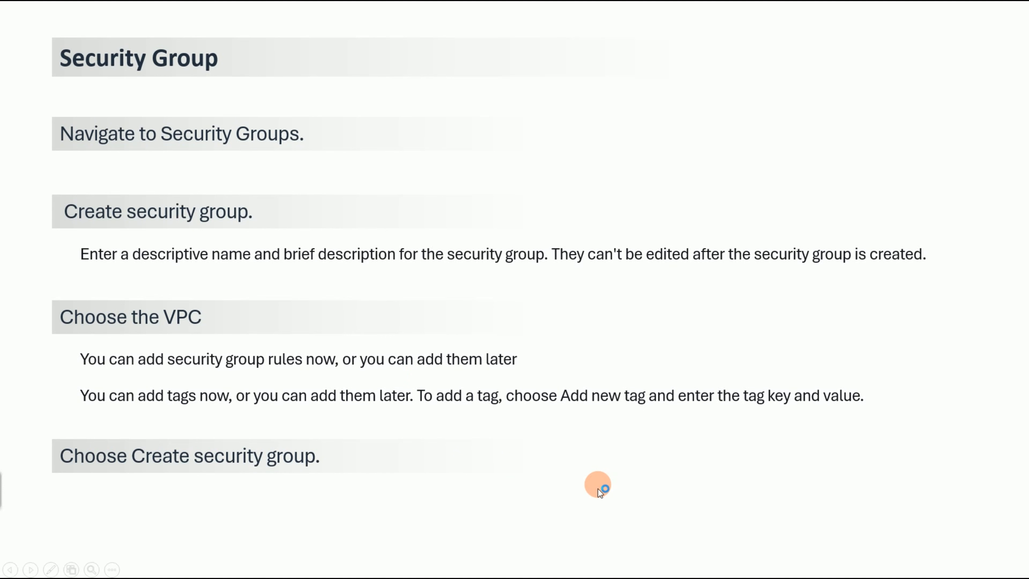
left_click(598, 488)
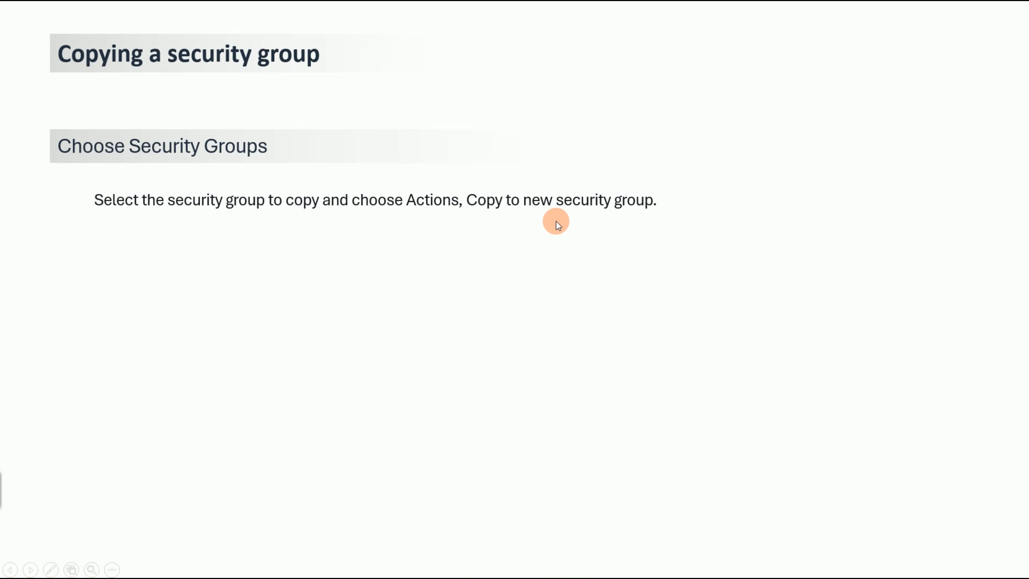
key("Right")
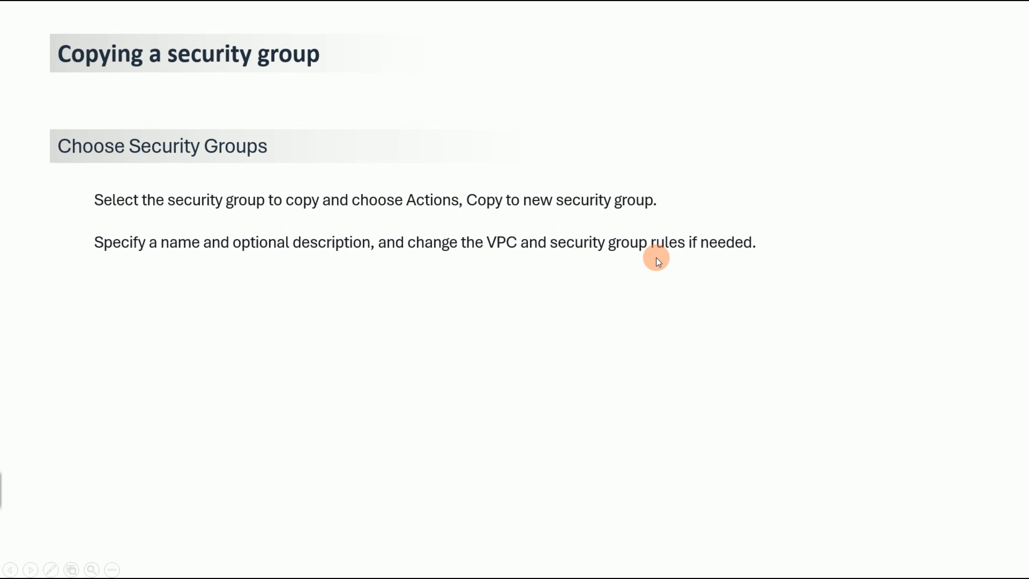
left_click(476, 337)
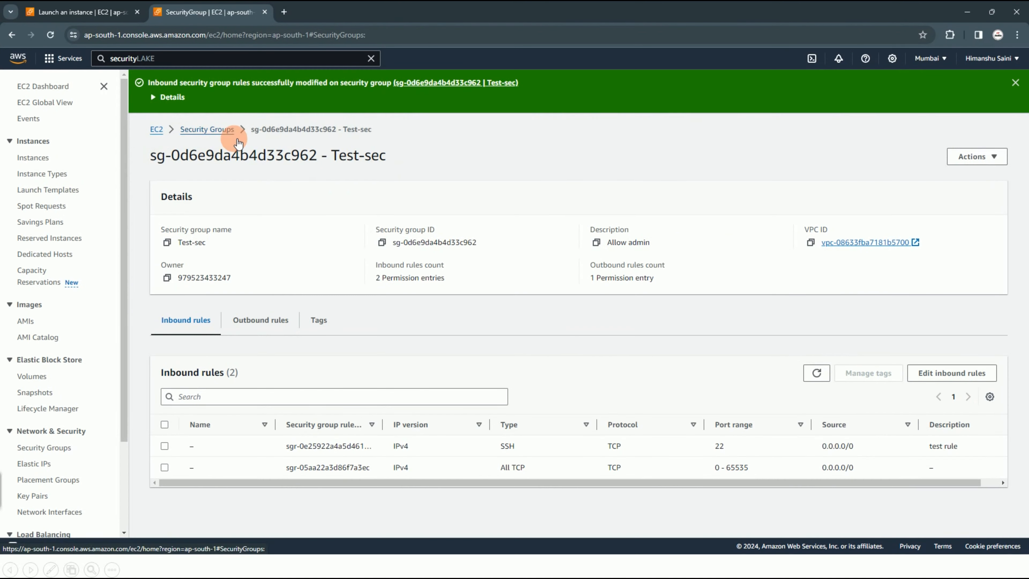
- Select the Test-sec group in the security groups list and start copying it to a new security group
left_click(221, 131)
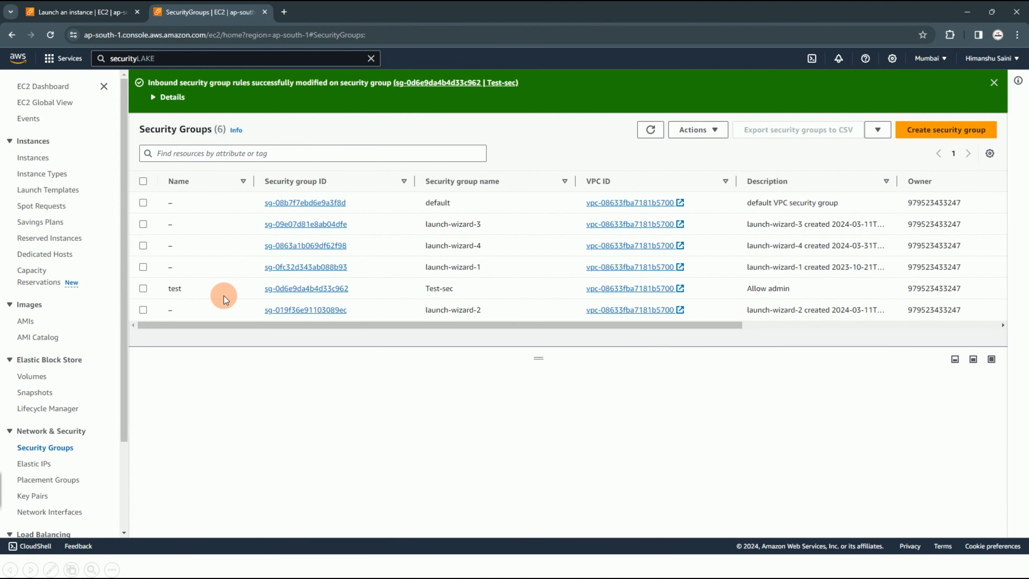
left_click(140, 293)
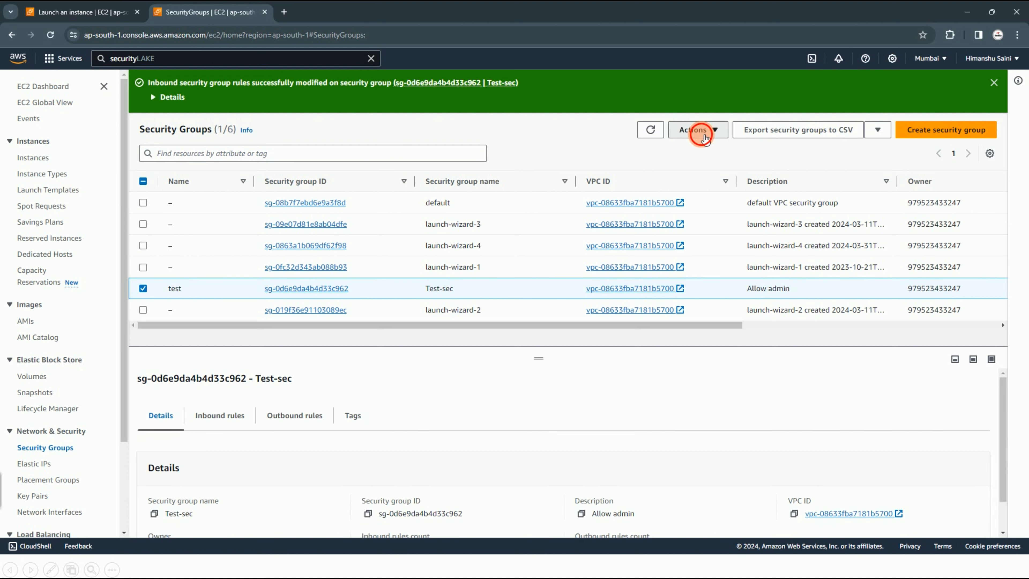
left_click(693, 130)
left_click(716, 231)
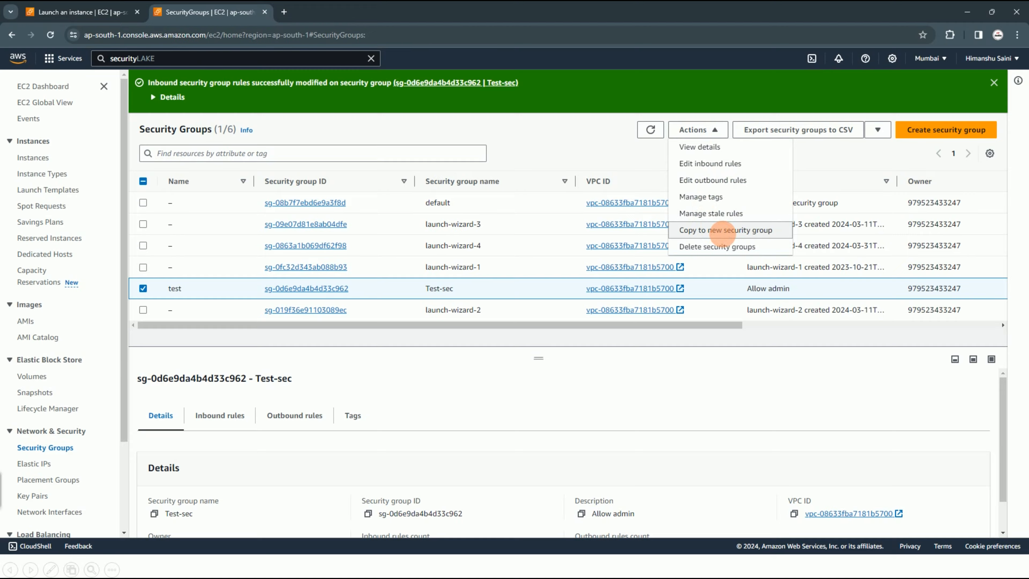
- Examine the copy form's name, description and VPC fields and the rules carried over from Test-sec
scroll(407, 255, "up", 6)
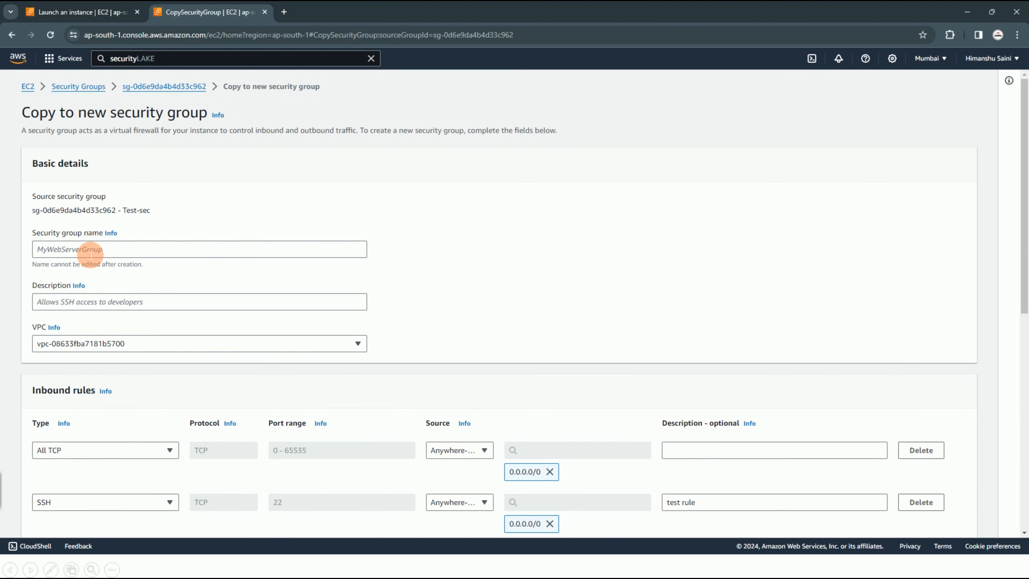
left_click(91, 253)
left_click(137, 301)
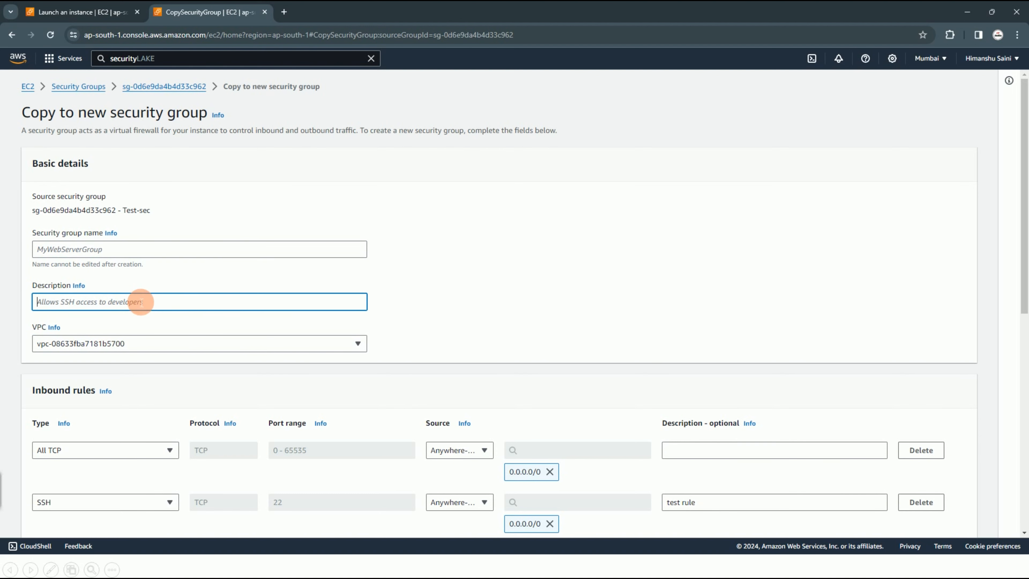
scroll(246, 316, "down", 1)
scroll(246, 316, "down", 4)
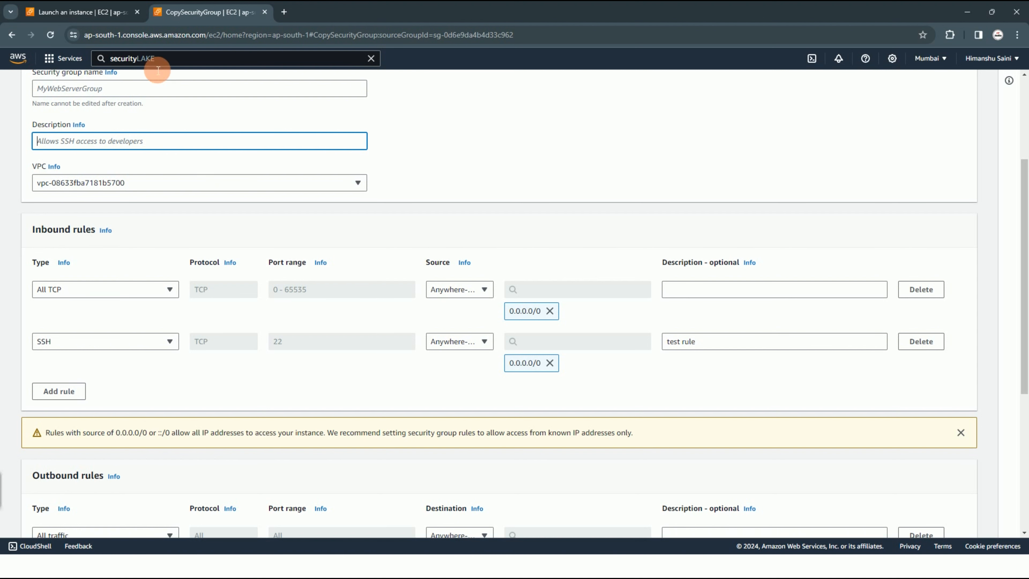
- Check the VPC field and the copied inbound and outbound rules on the copy form, and return to the presentation slides
scroll(141, 117, "up", 3)
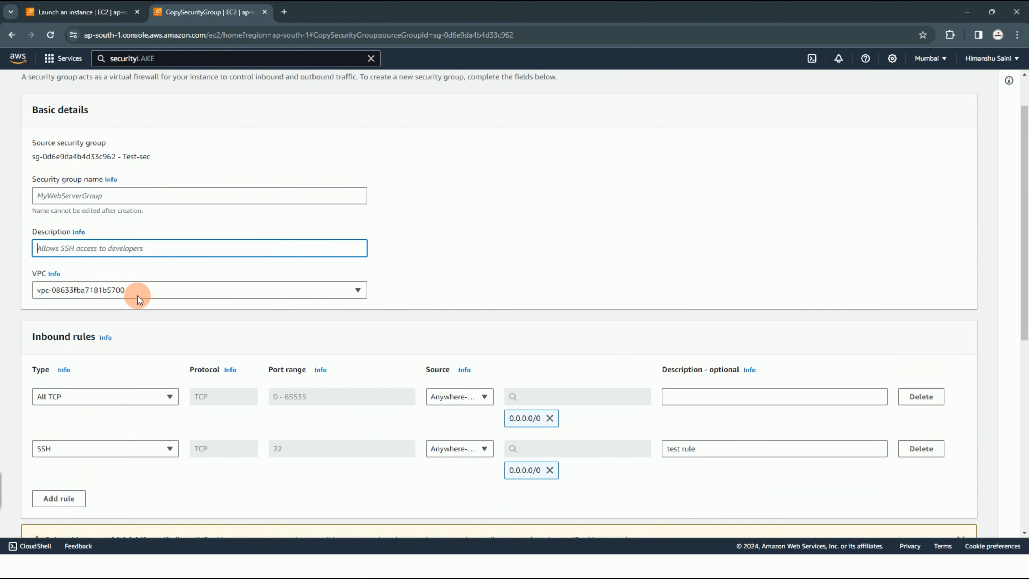
left_click(143, 287)
left_click(443, 195)
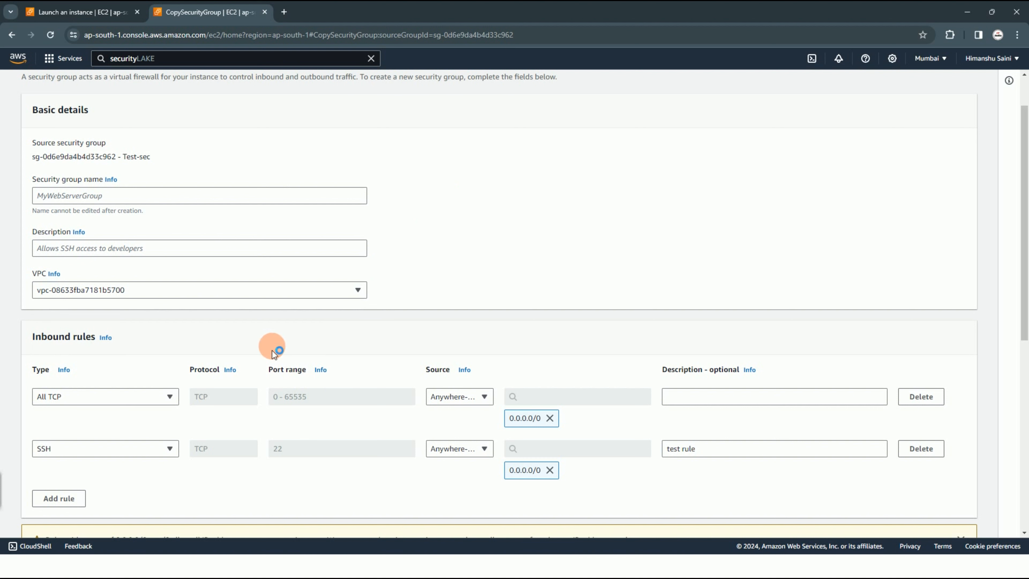
scroll(318, 362, "down", 5)
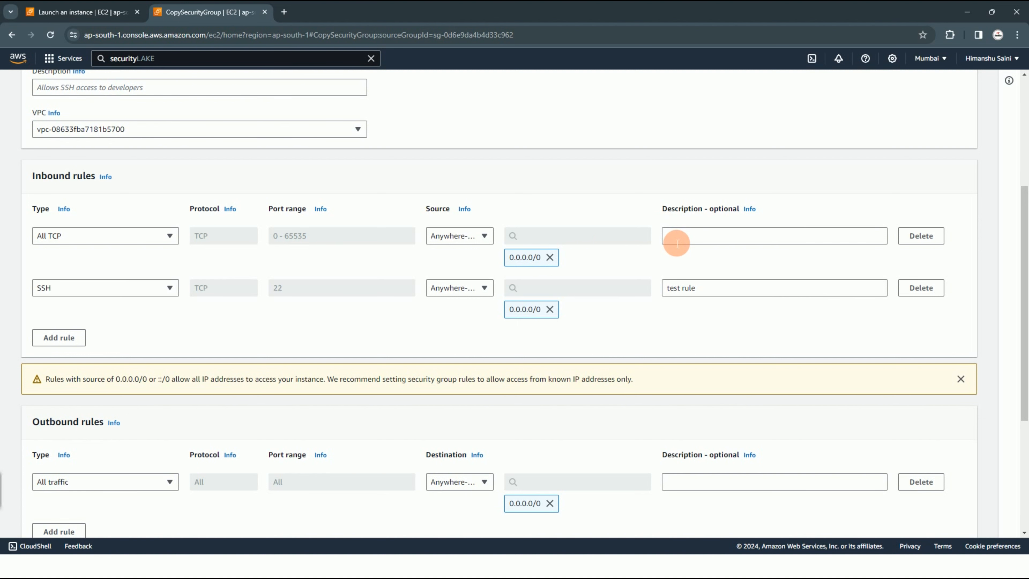
scroll(348, 308, "up", 5)
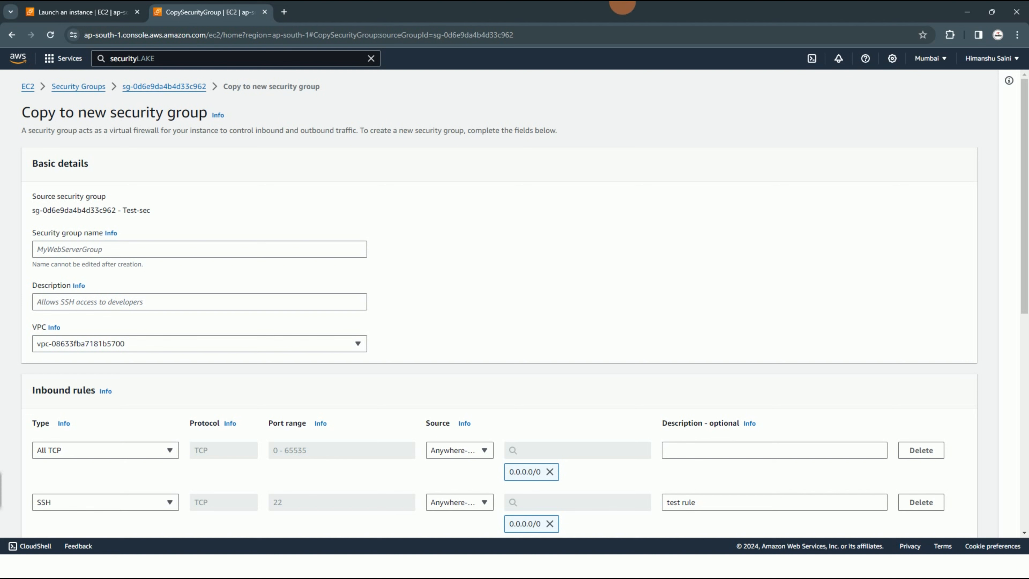
left_click(967, 13)
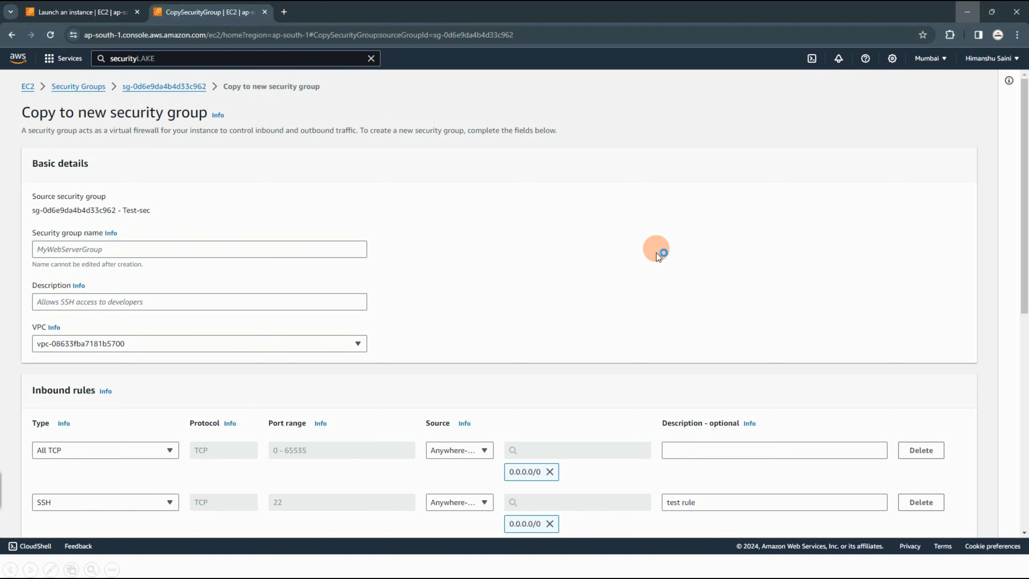
left_click(631, 368)
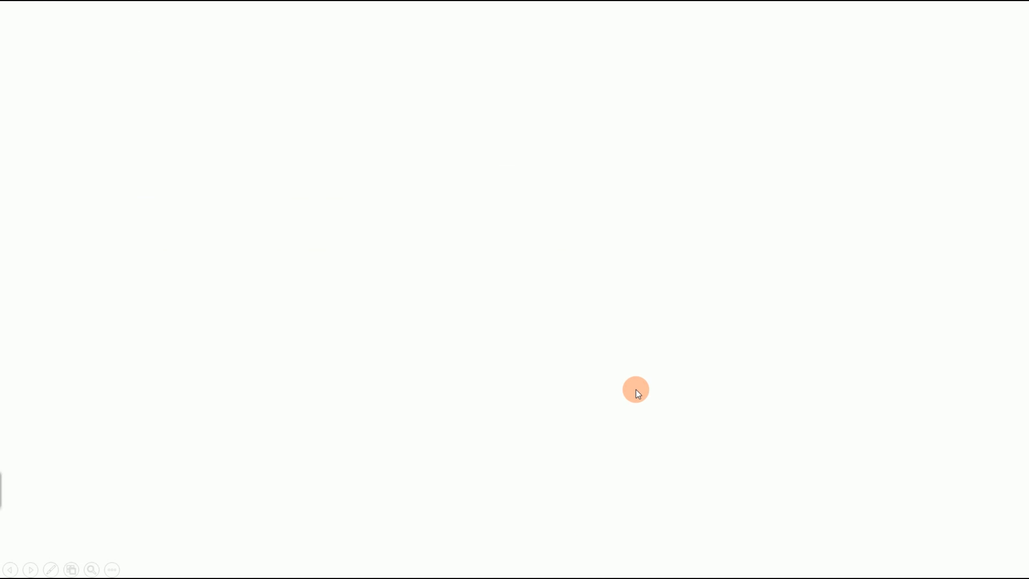
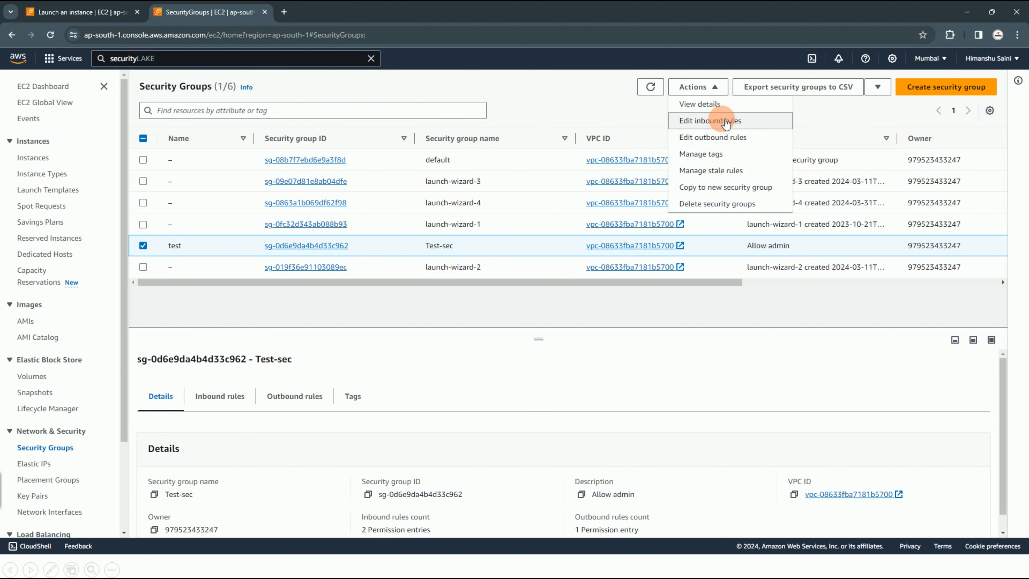
- Open the inbound rules of Test-sec for editing and add a new rule row
left_click(714, 121)
left_click(64, 325)
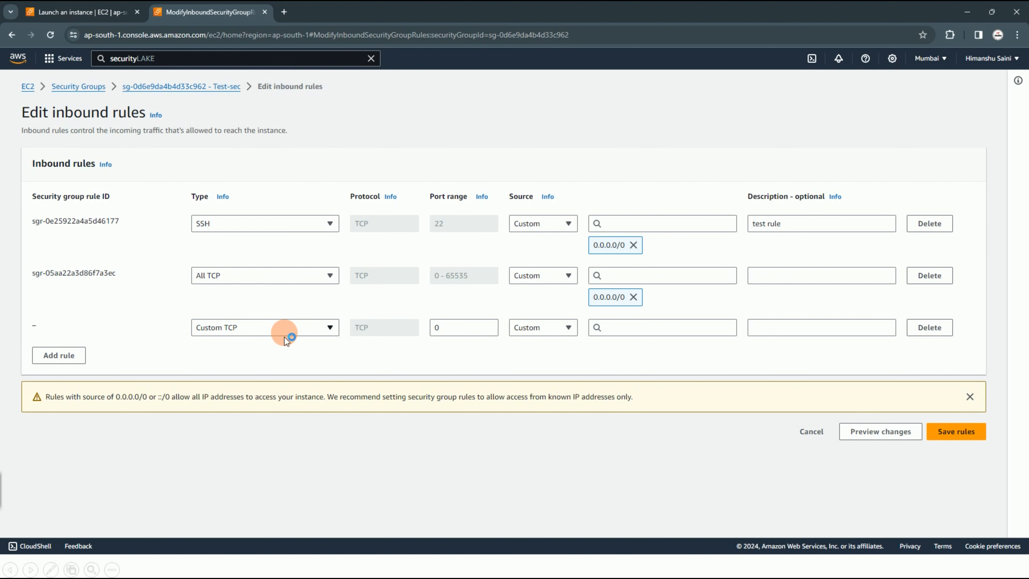
left_click(284, 336)
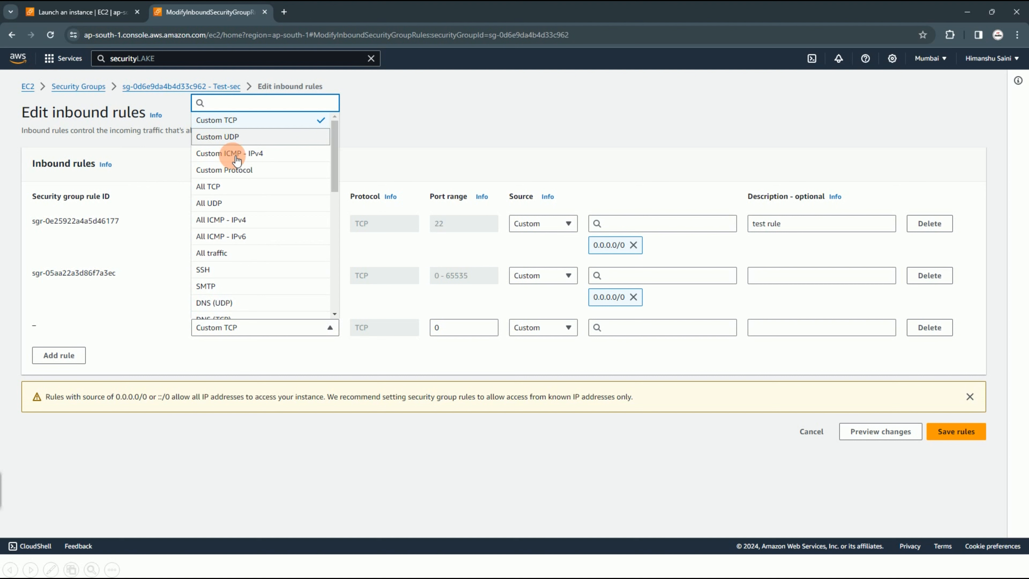
scroll(251, 178, "down", 1)
scroll(270, 238, "down", 5)
type("sql")
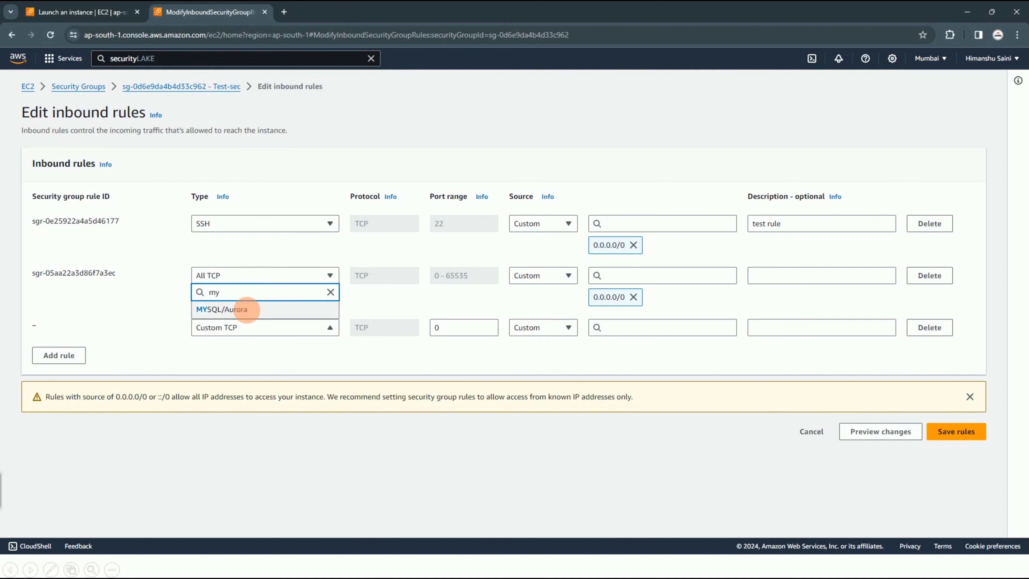
key("BackSpace")
key("BackSpace")
key("BackSpace")
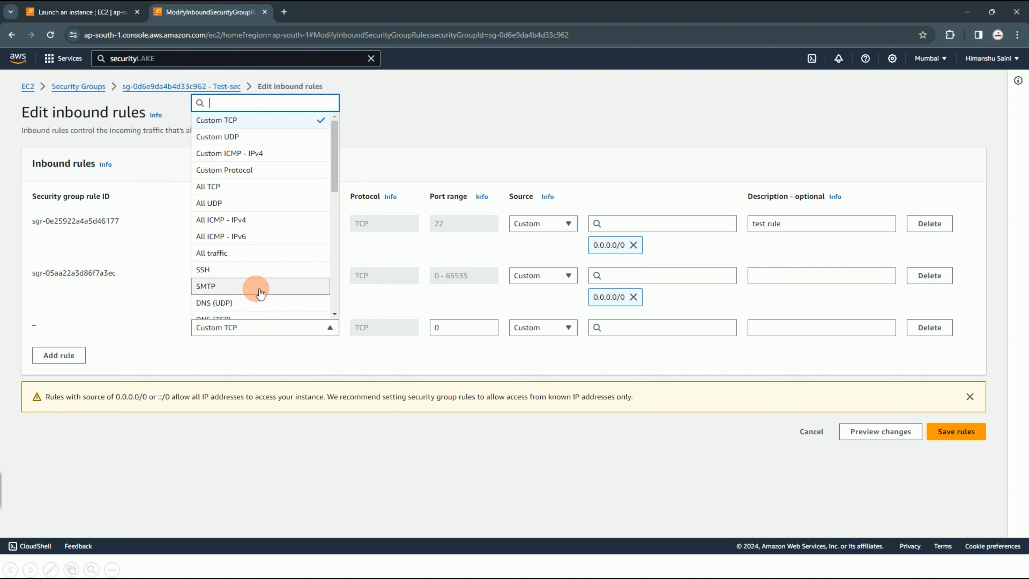
- Set the new inbound rule's type to HTTP and its source to Anywhere-IPv4
scroll(259, 290, "down", 3)
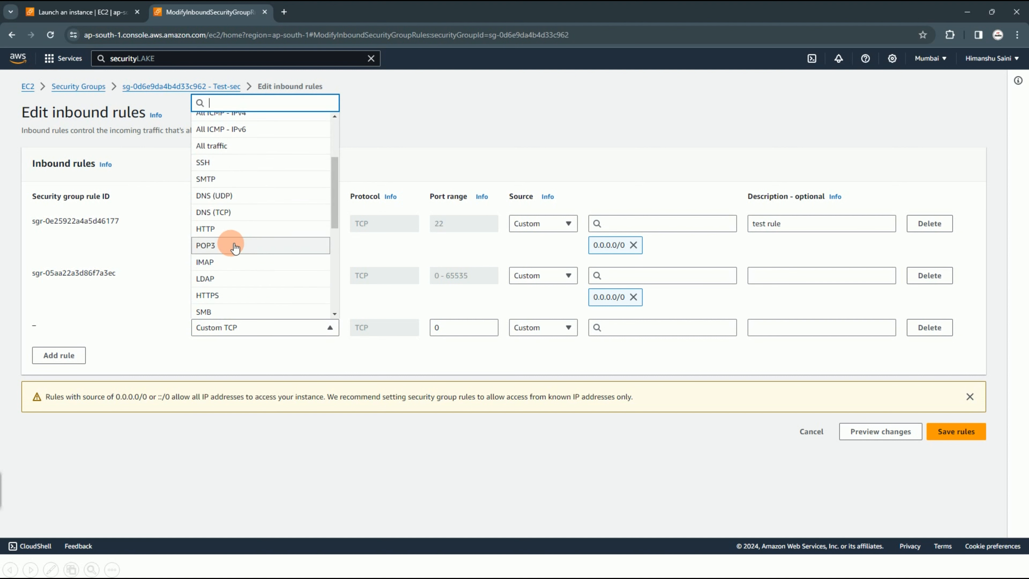
left_click(240, 229)
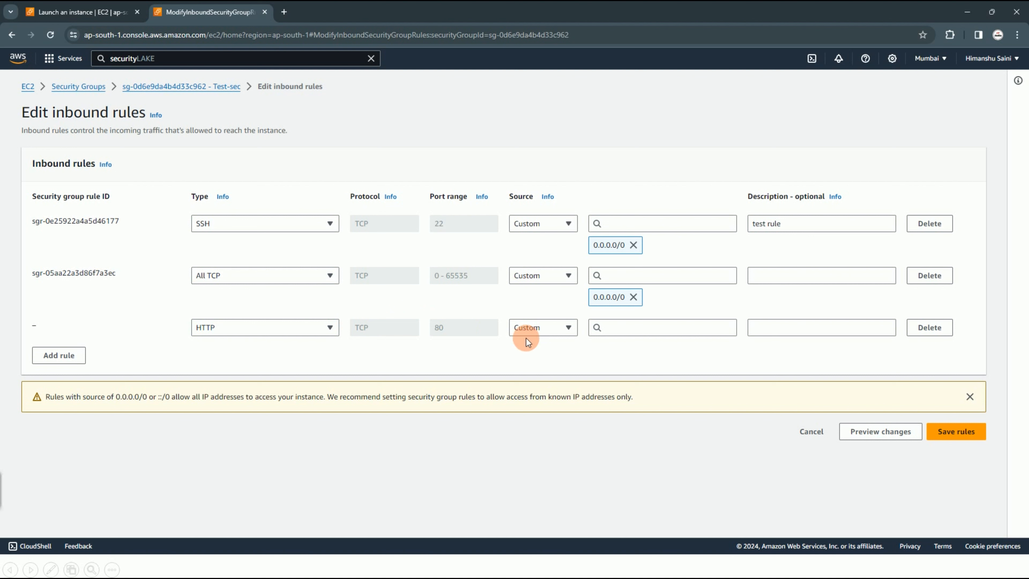
left_click(532, 326)
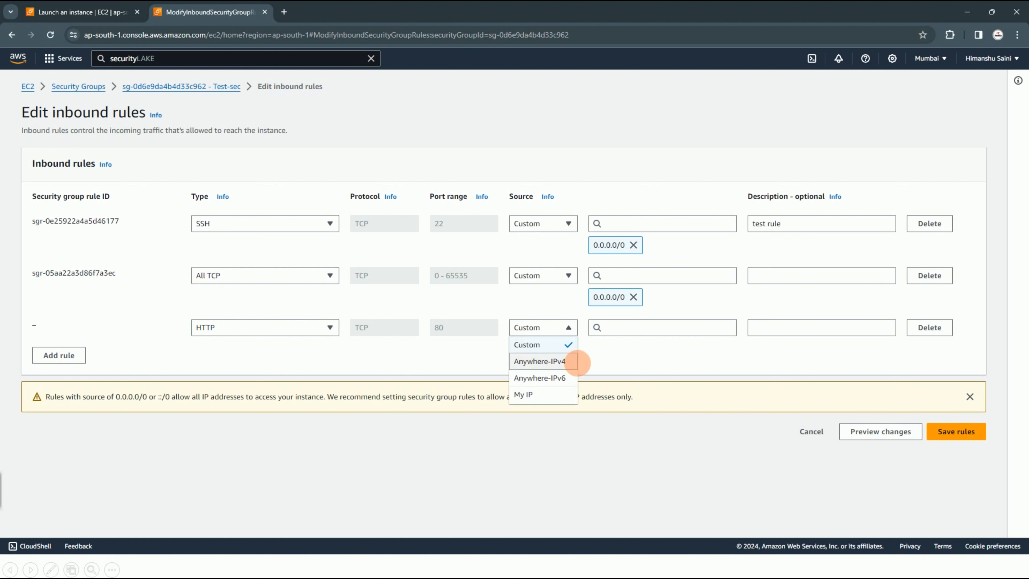
left_click(528, 393)
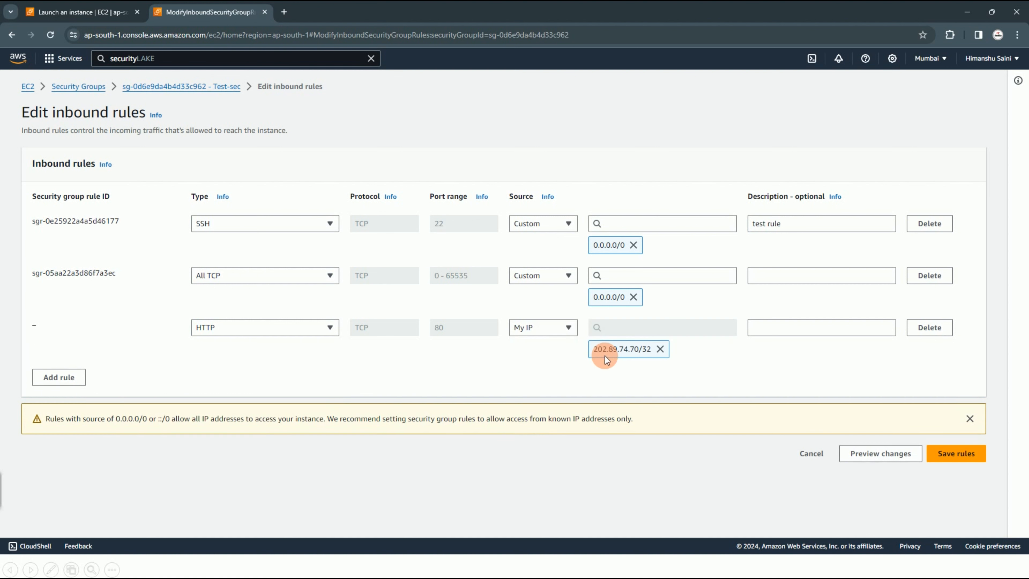
left_click(561, 331)
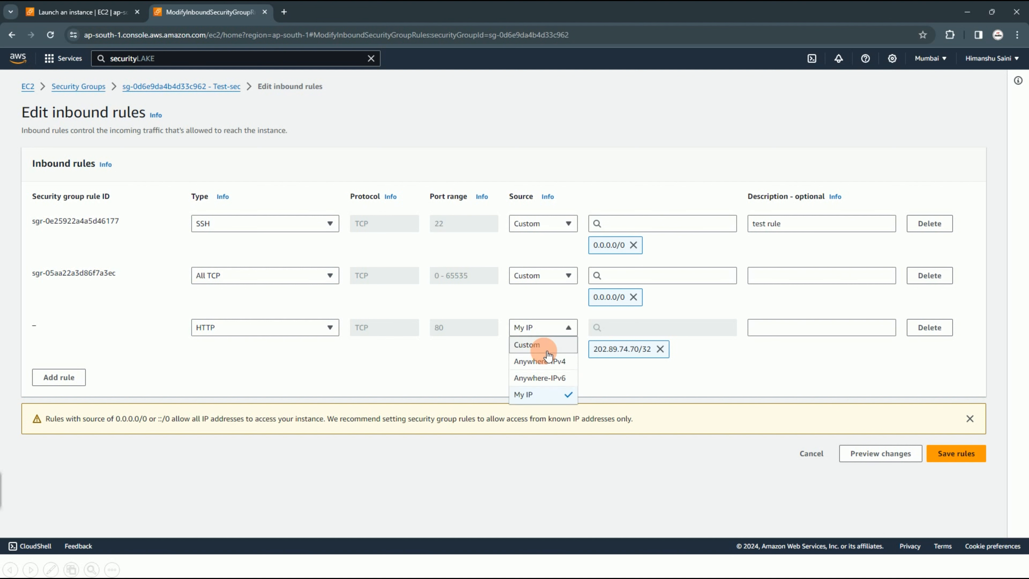
left_click(541, 361)
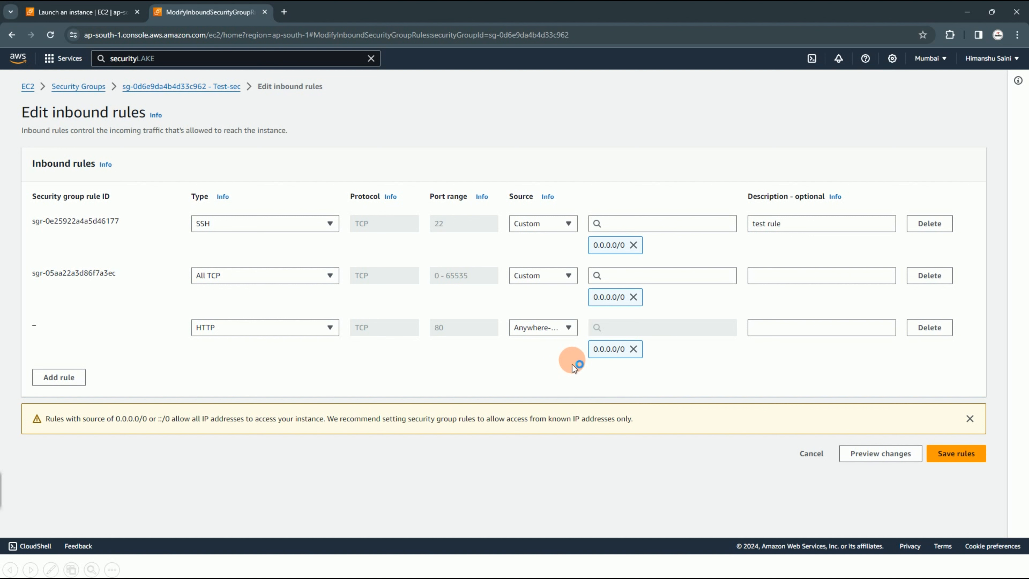
- Give the HTTP rule the description "testing" and save the inbound rules
left_click(822, 331)
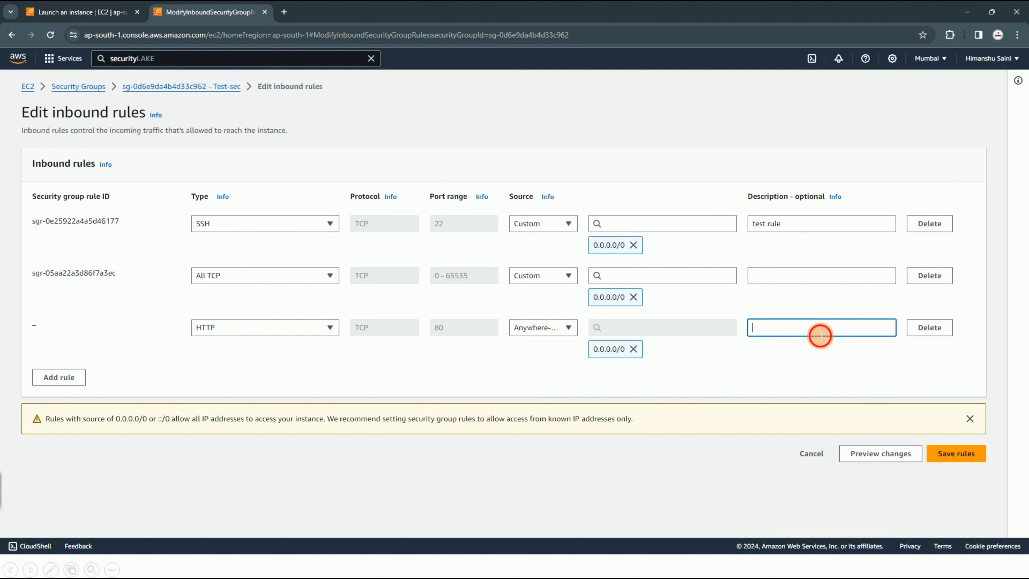
type("testinh")
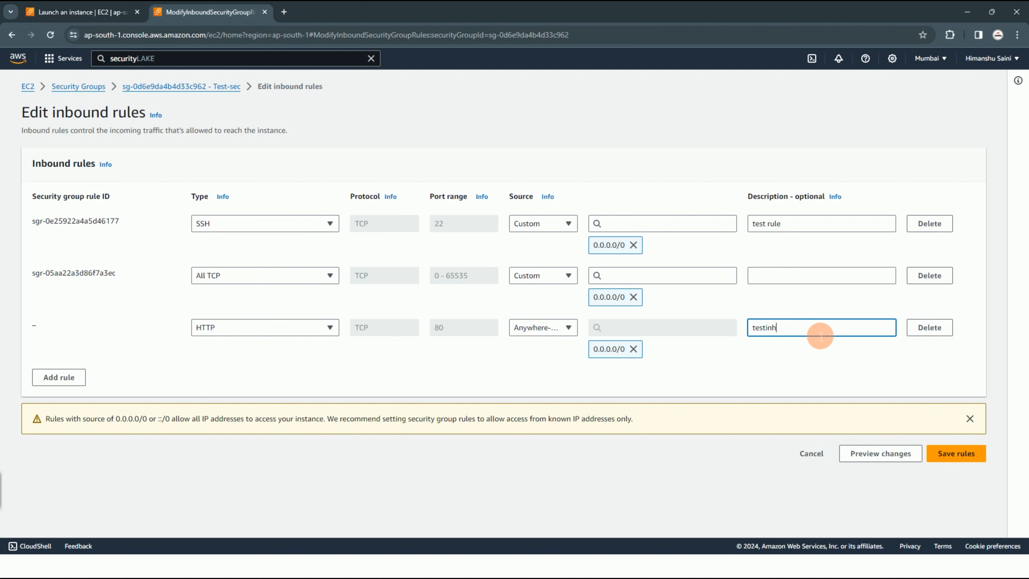
key("BackSpace")
type("g")
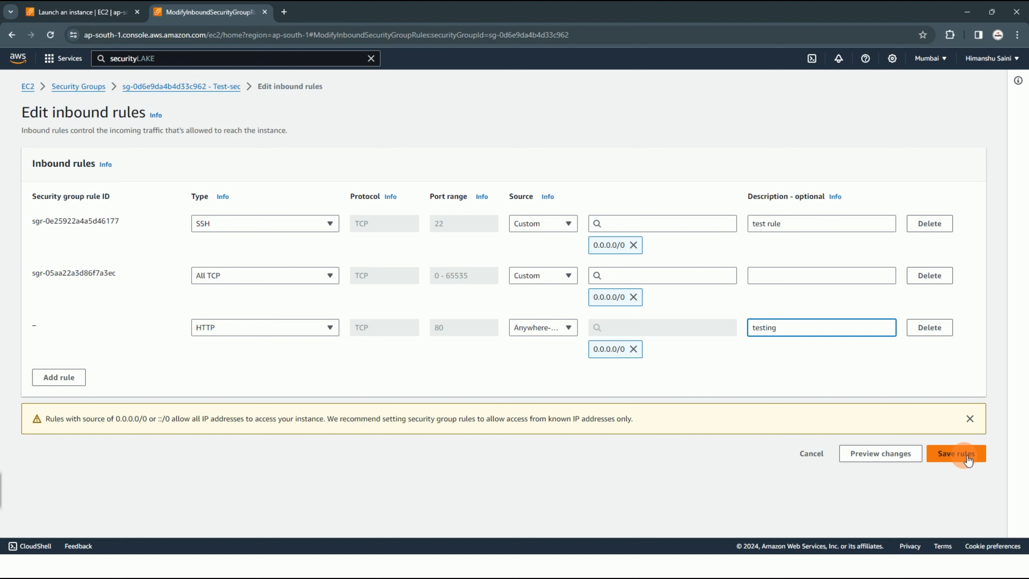
left_click(968, 458)
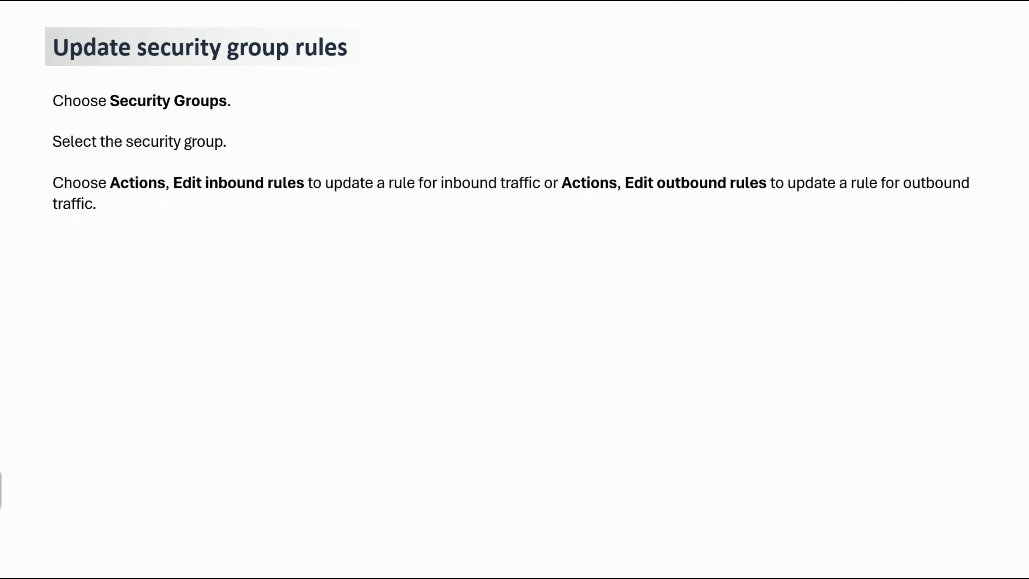
key("Right")
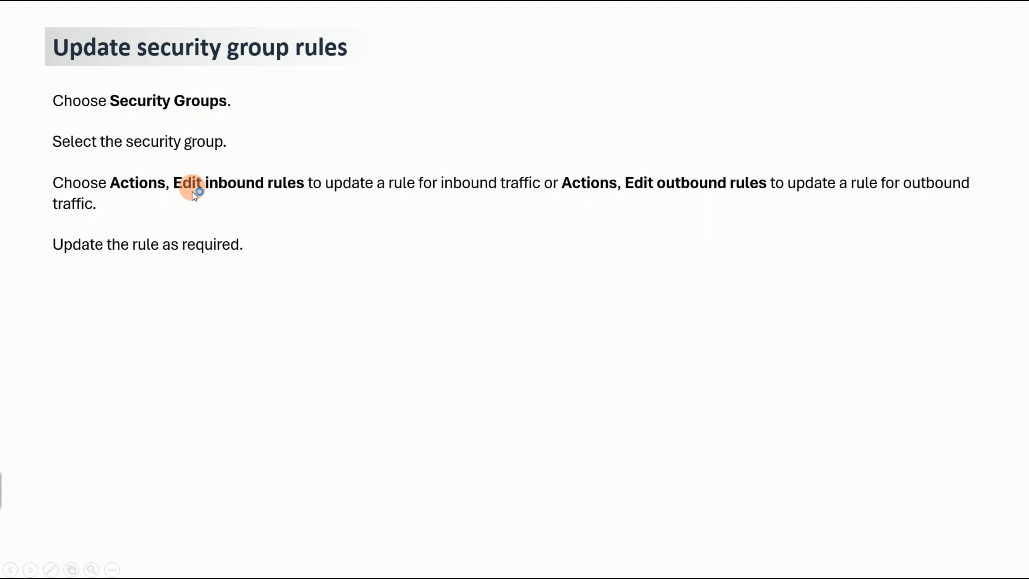
key("Right")
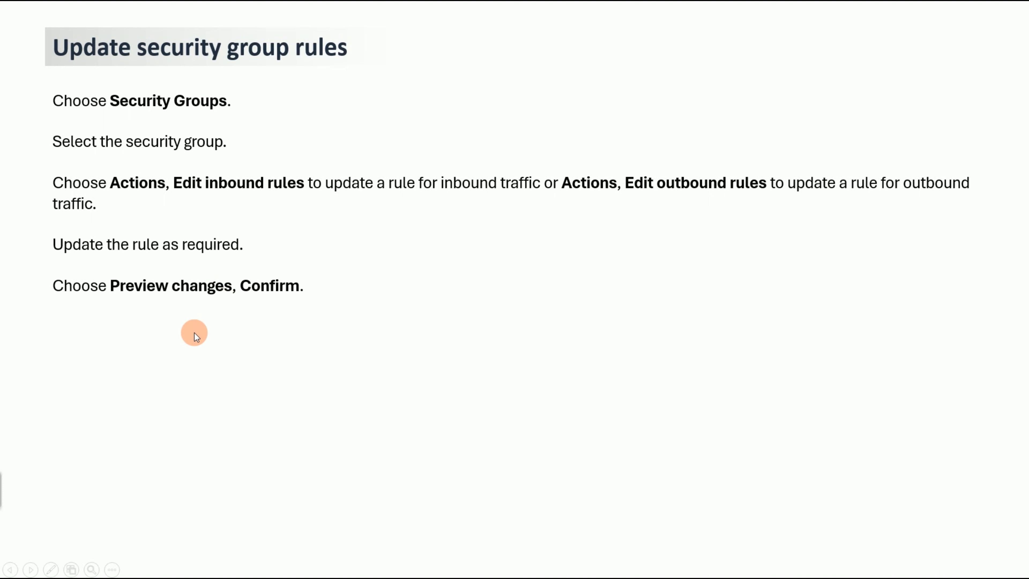
key("Right")
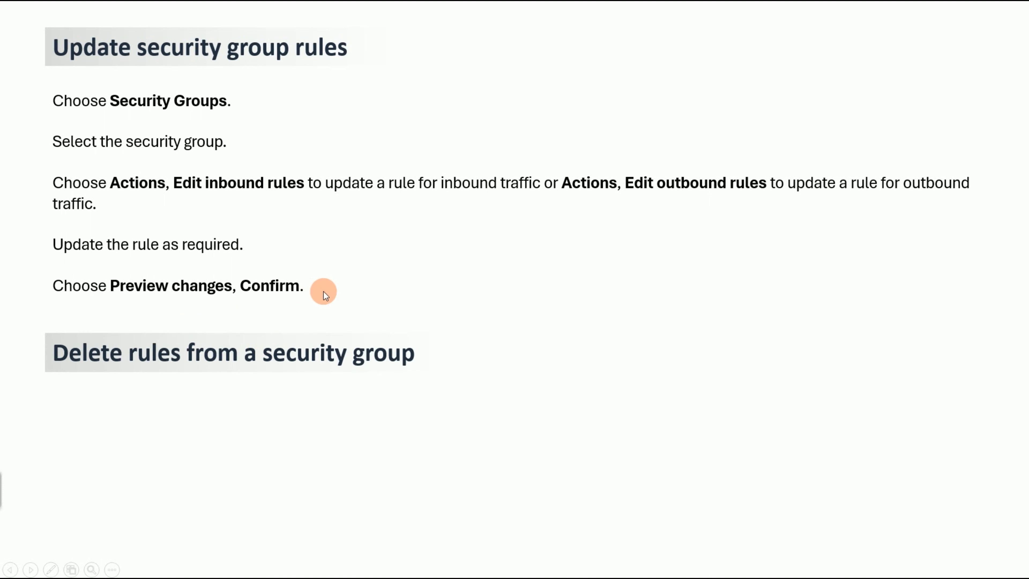
key("Right")
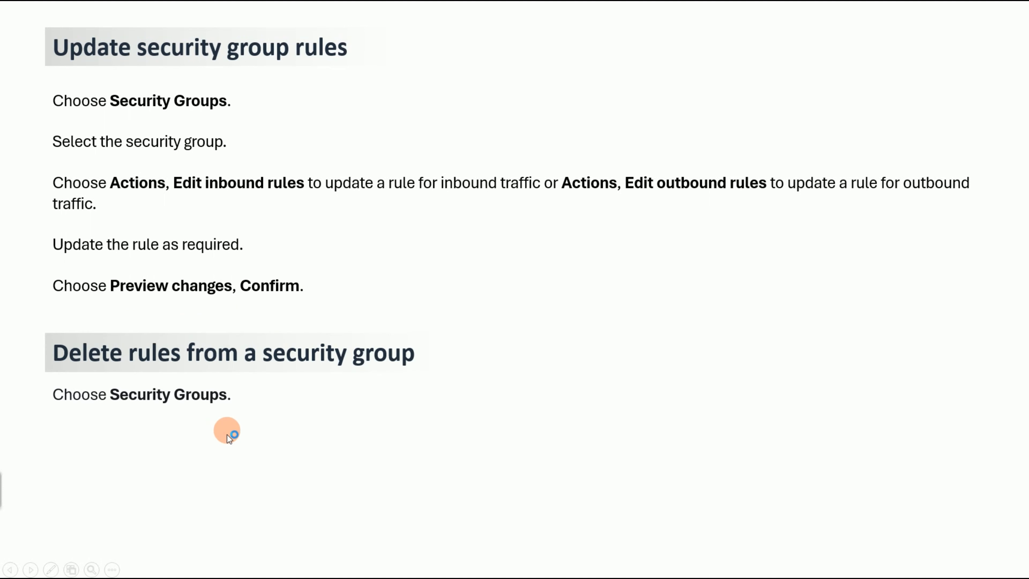
left_click(187, 486)
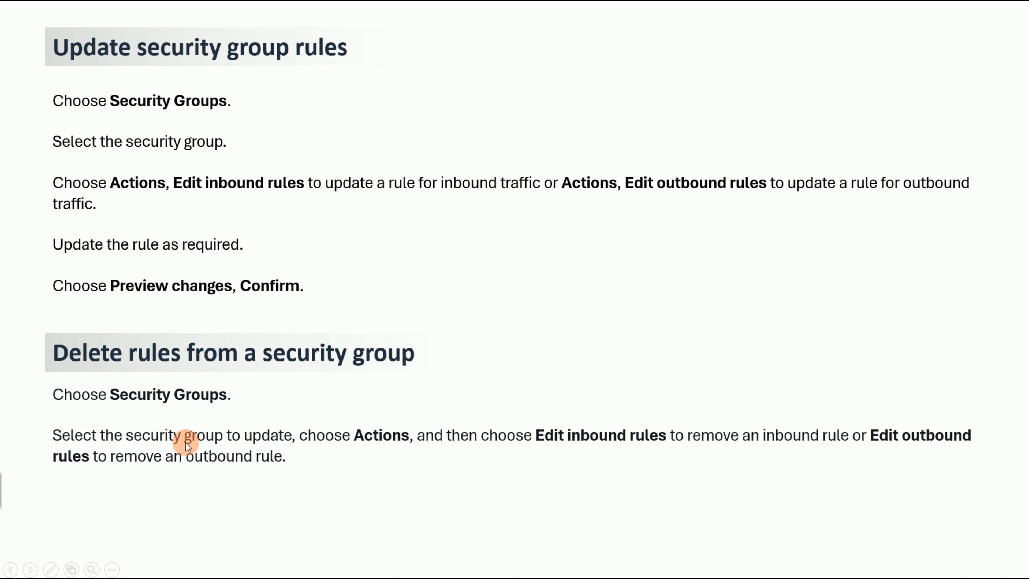
left_click(243, 486)
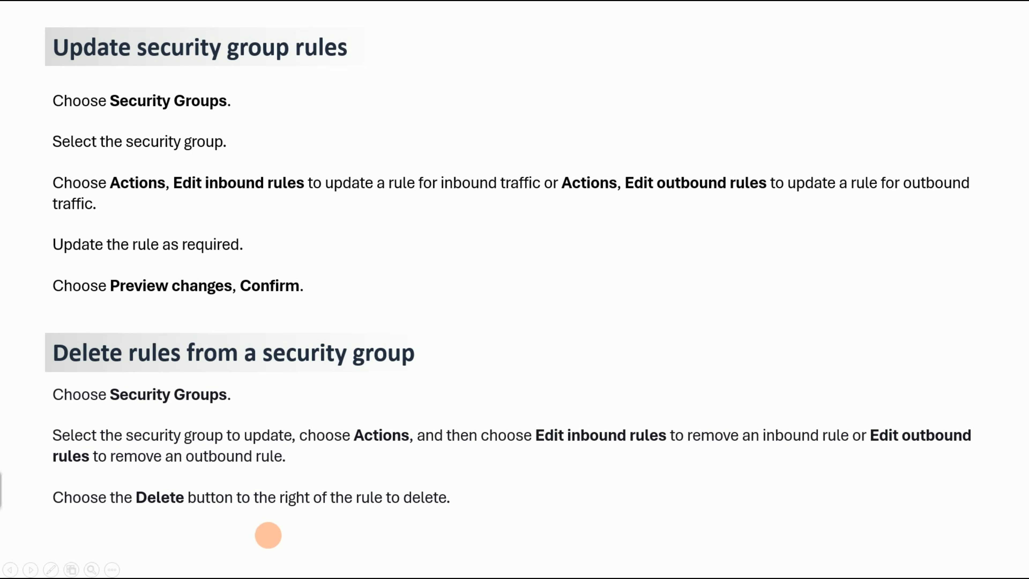
left_click(273, 526)
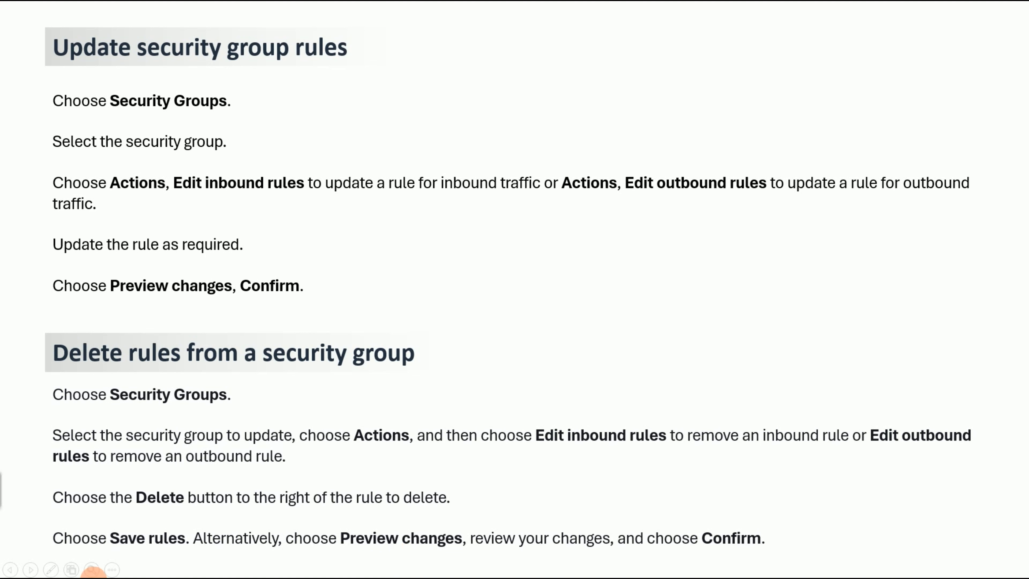
- Switch to the AWS console, select the Test-sec security group and open its inbound rules for editing
left_click(106, 451)
left_click(696, 131)
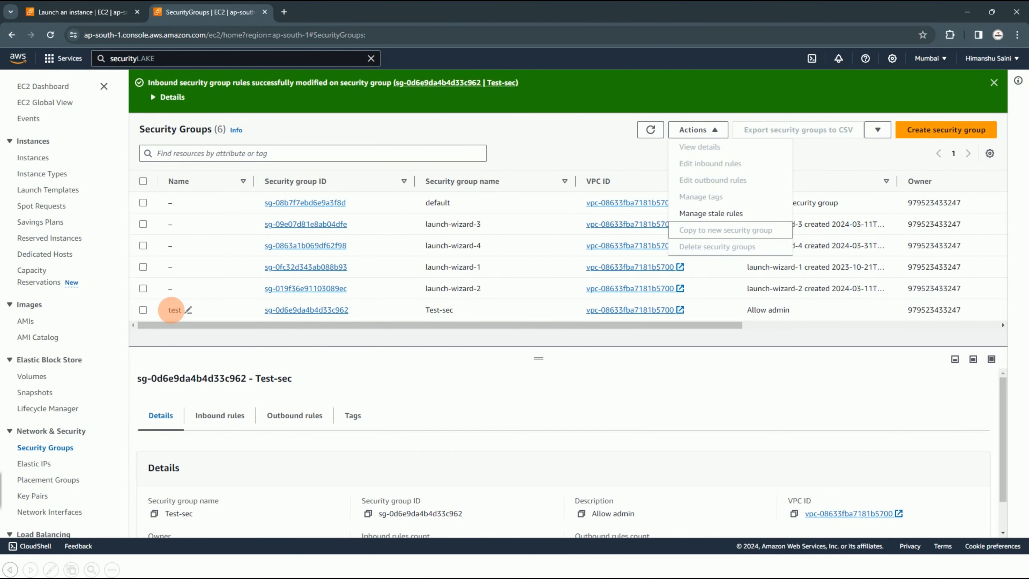
left_click(143, 309)
left_click(700, 139)
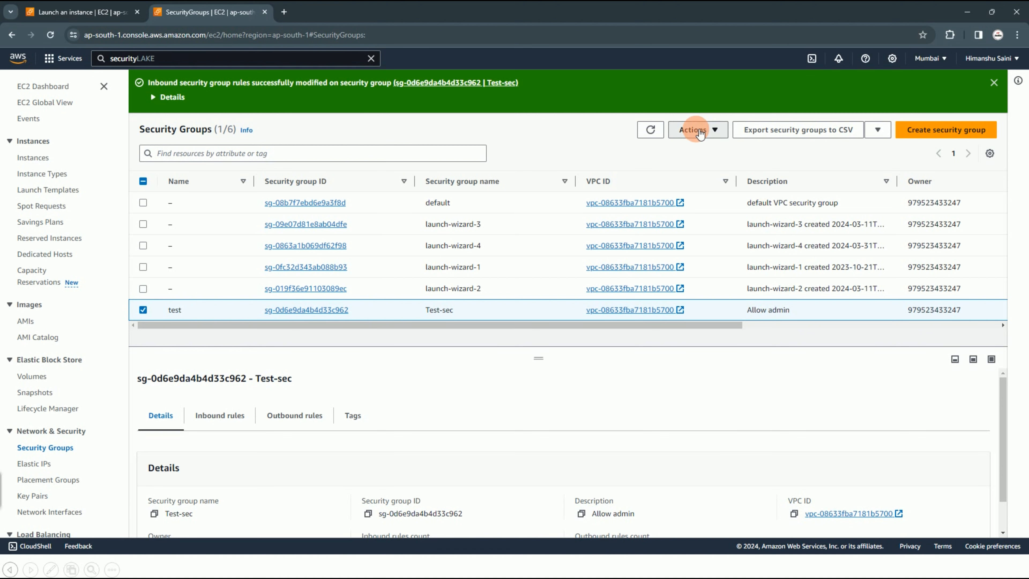
left_click(714, 165)
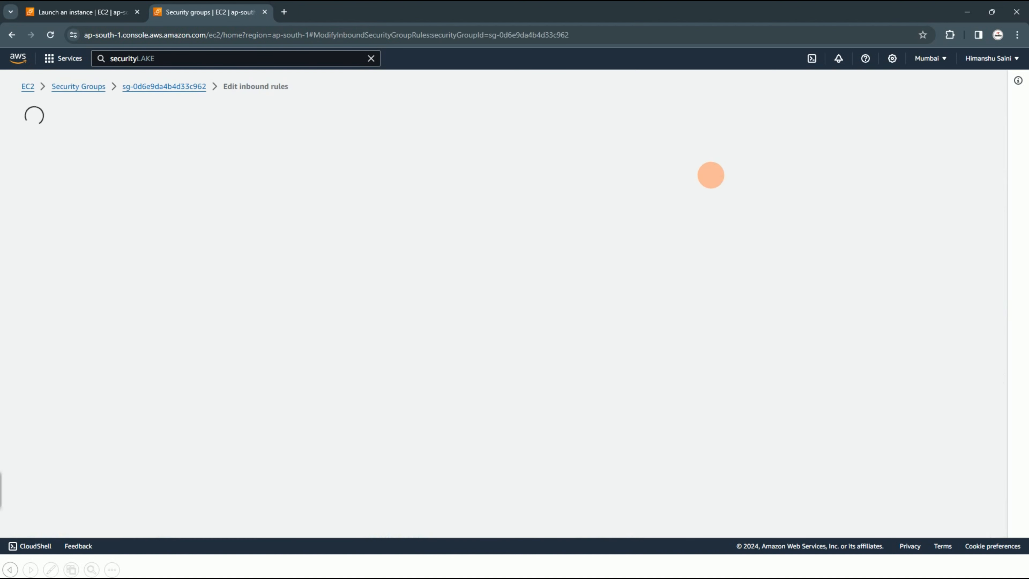
- Delete the All TCP inbound rule from Test-sec, preview the change and confirm it
left_click(927, 327)
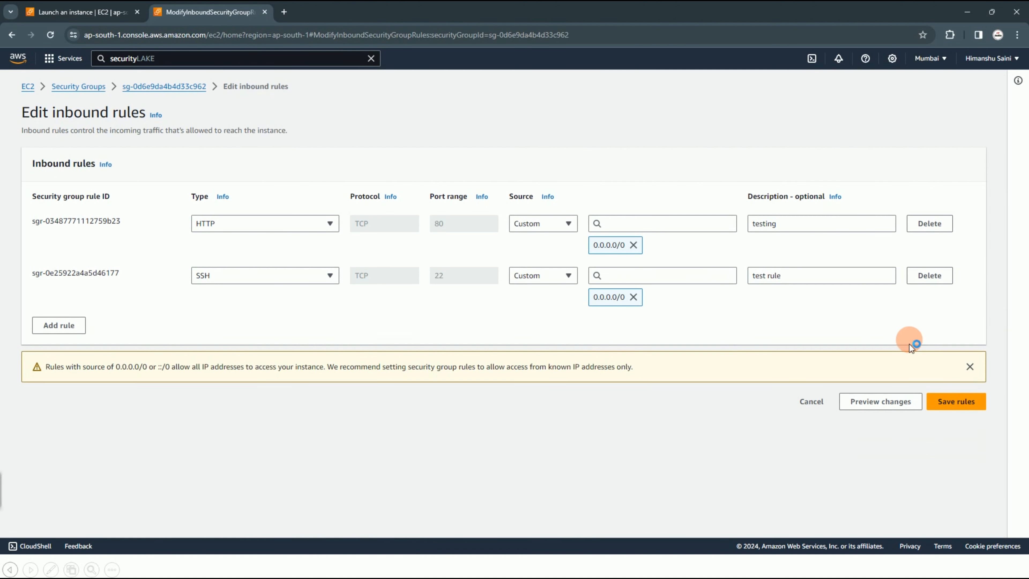
left_click(905, 403)
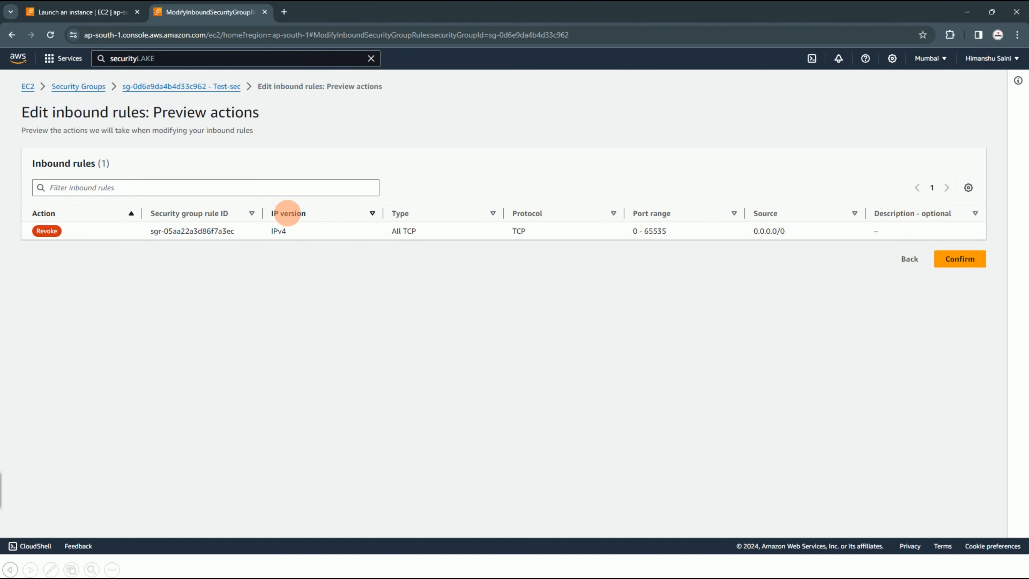
left_click(971, 259)
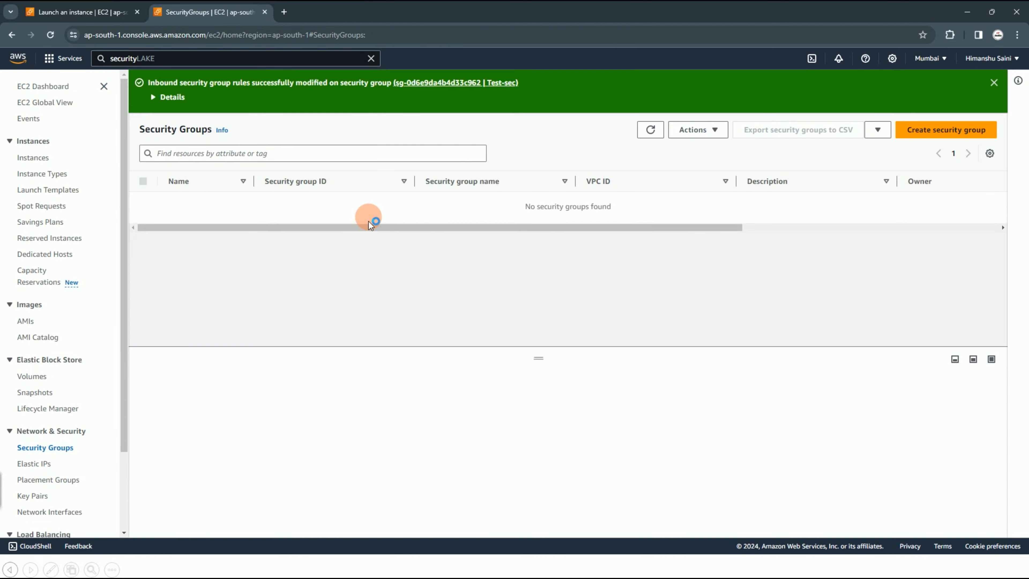
left_click(967, 12)
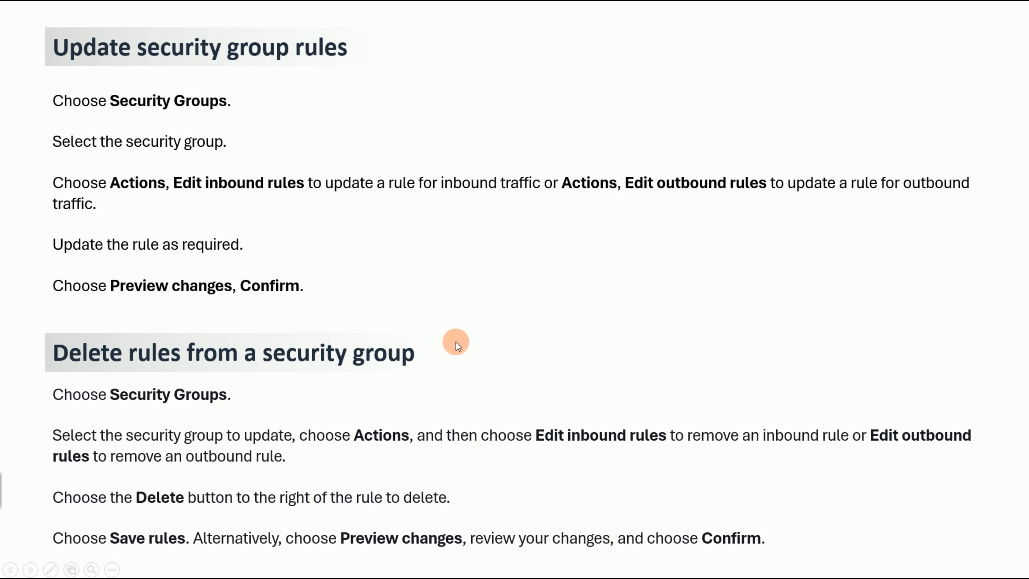
left_click(541, 330)
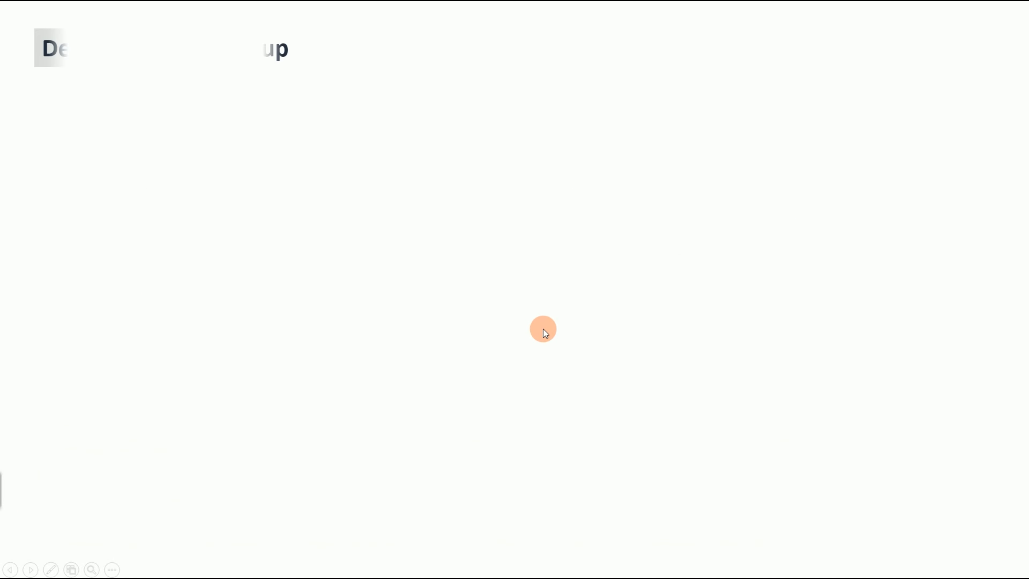
left_click(360, 302)
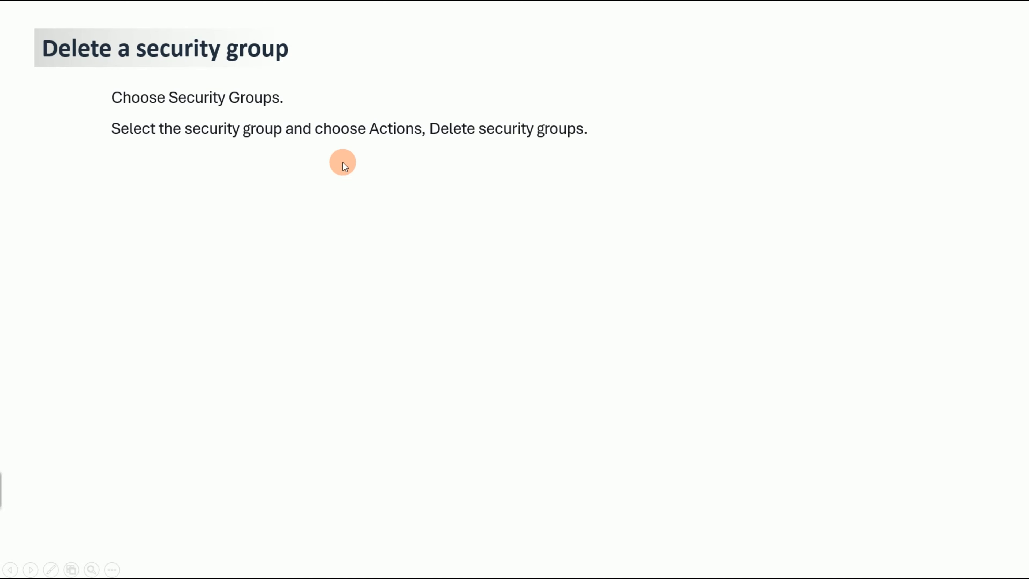
left_click(411, 183)
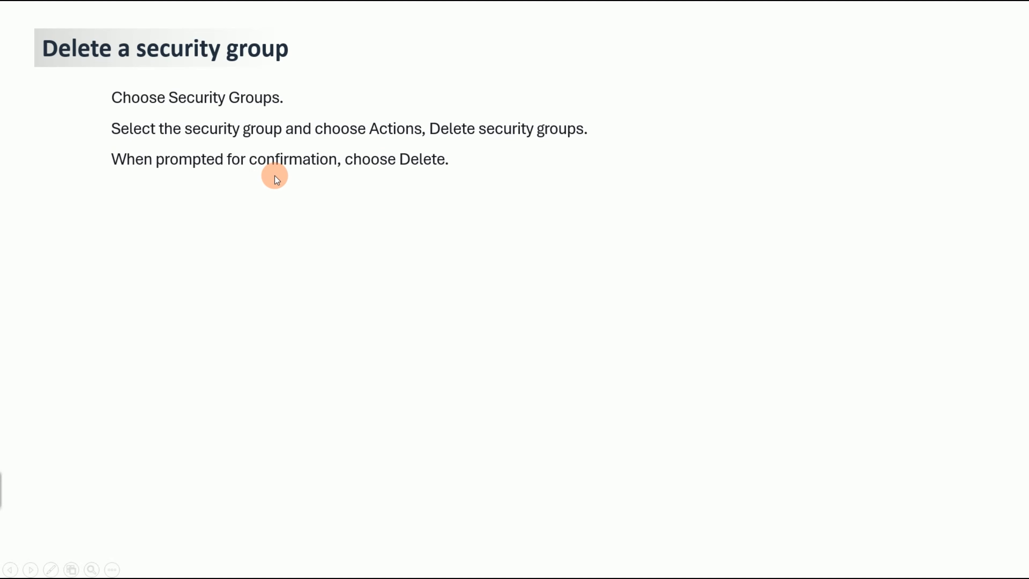
left_click(275, 175)
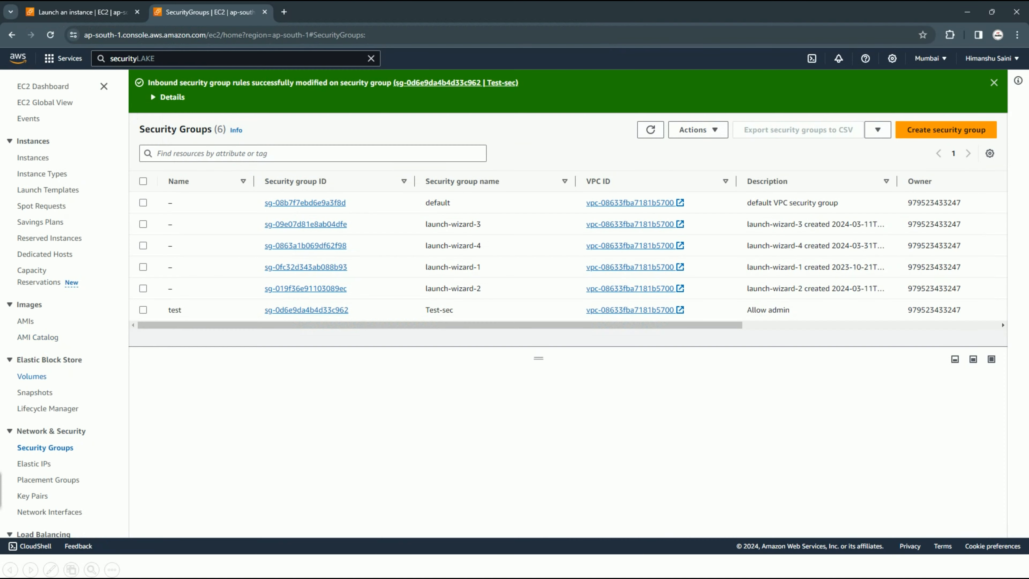
- Delete the Test-sec security group, confirm the deletion and refresh the security group list
left_click(143, 309)
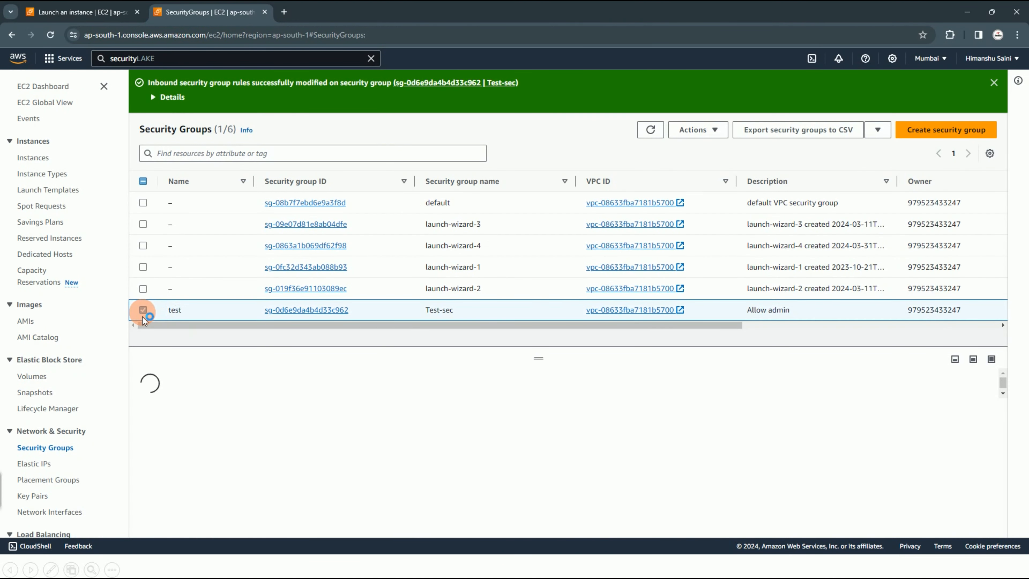
left_click(697, 130)
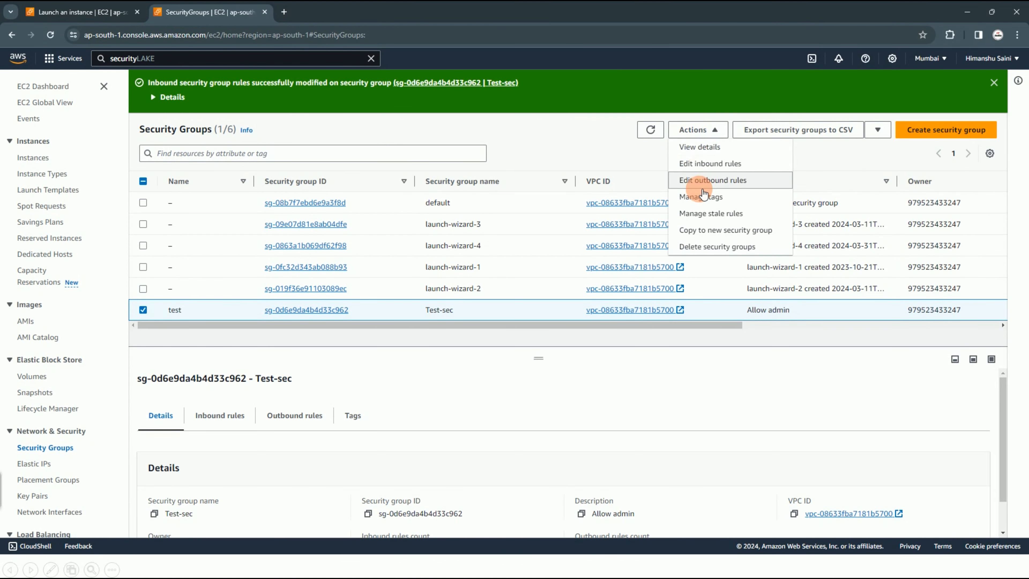
left_click(704, 247)
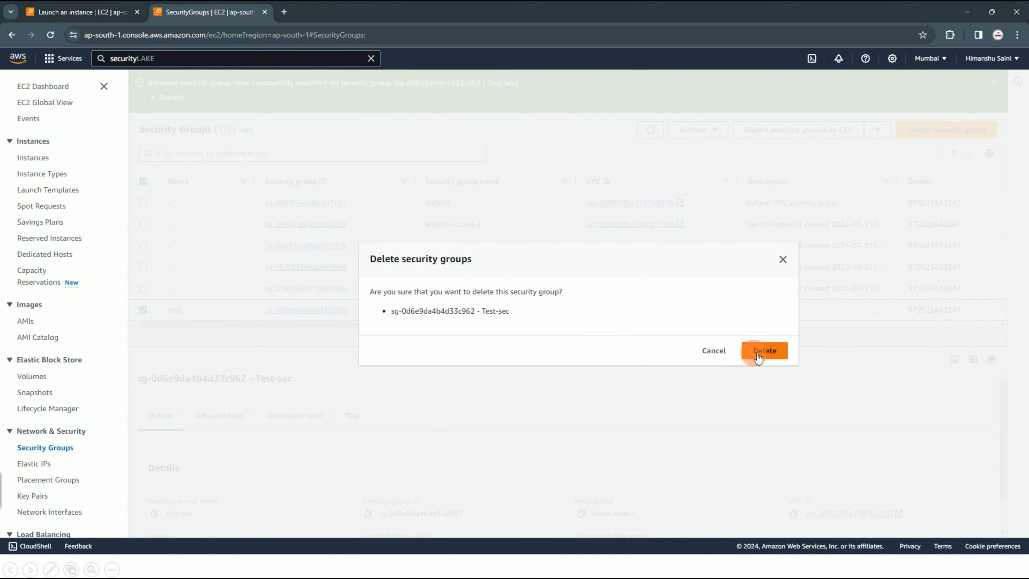
left_click(758, 353)
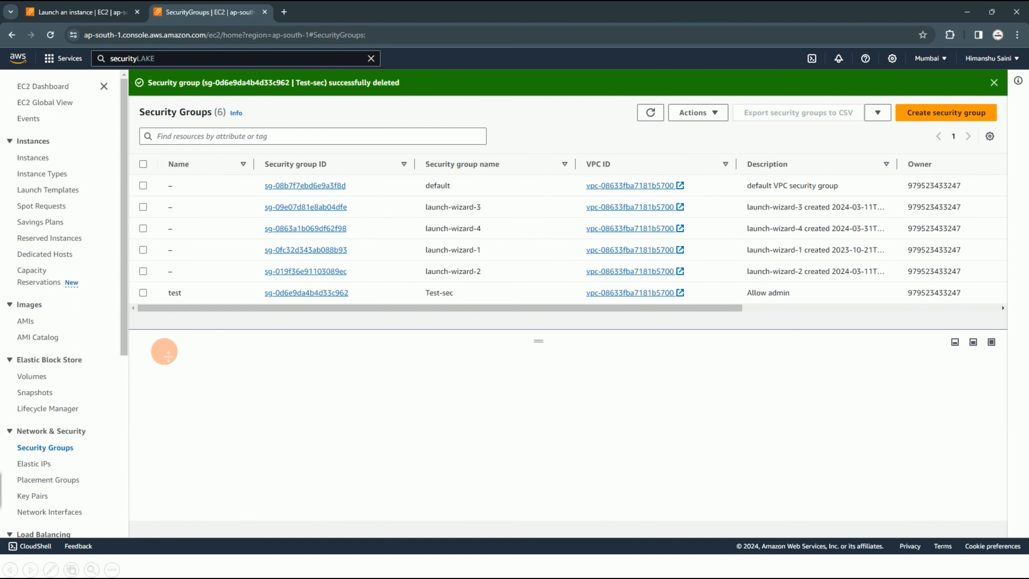
left_click(651, 113)
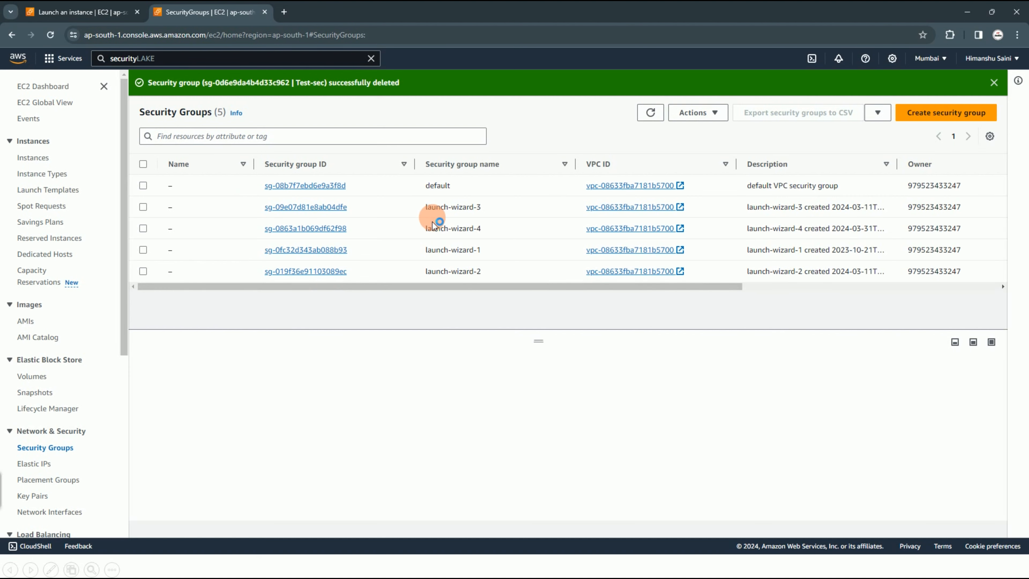
left_click(967, 12)
left_click(501, 359)
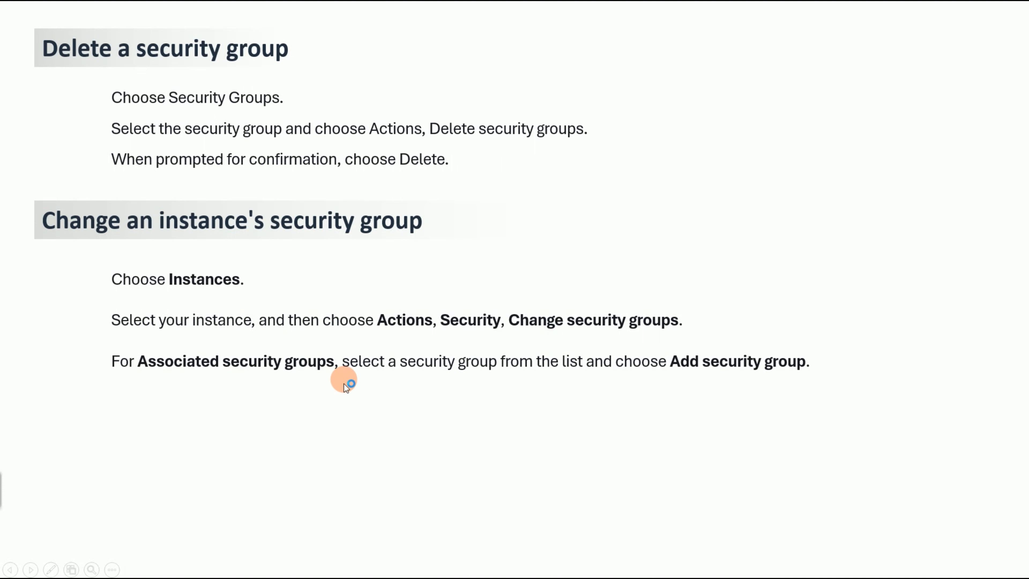
left_click(620, 388)
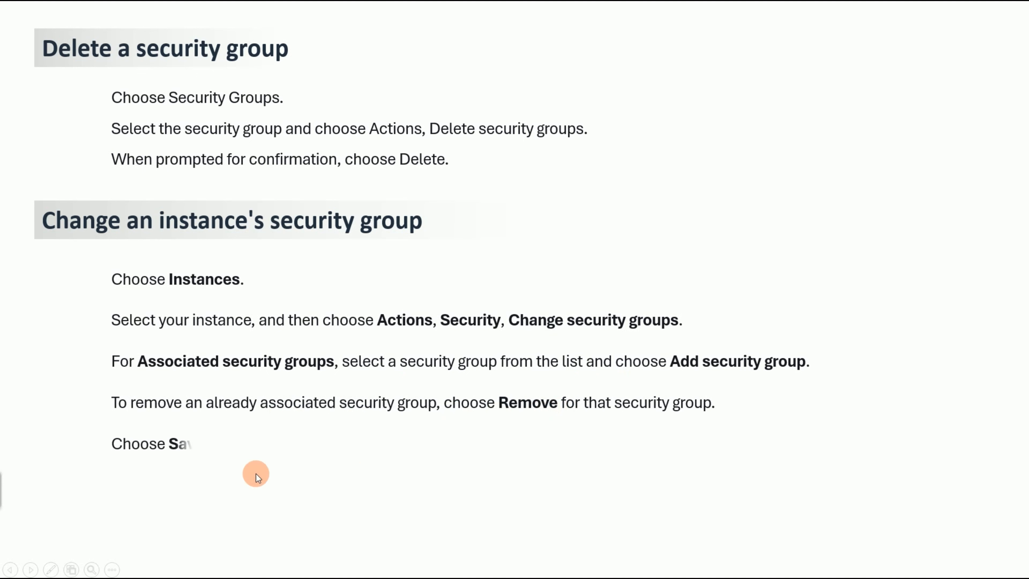
left_click(229, 495)
- Switch to the AWS console and open the security group settings of the EC2 instance "test" for changing
key("alt+Tab")
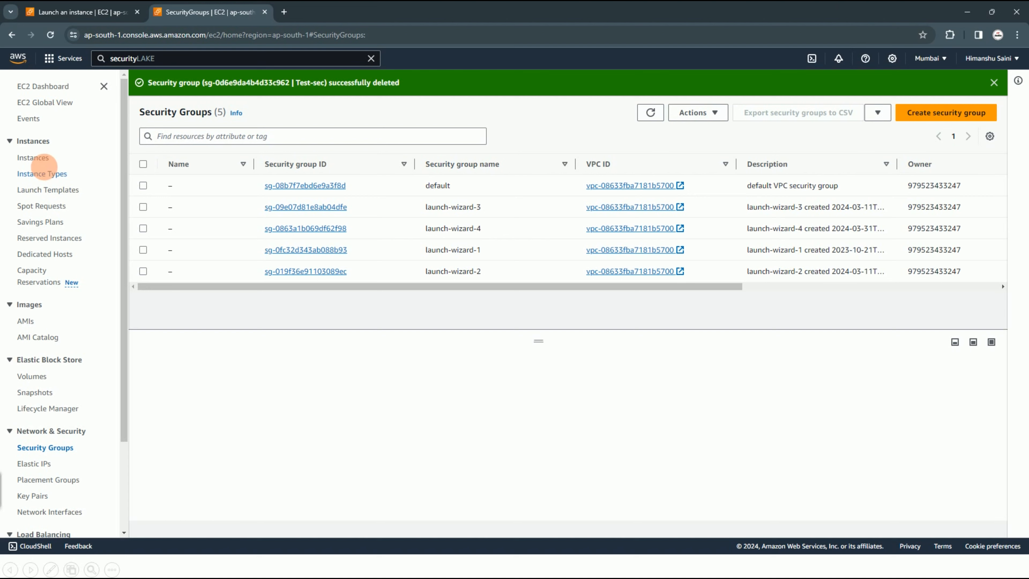
left_click(39, 161)
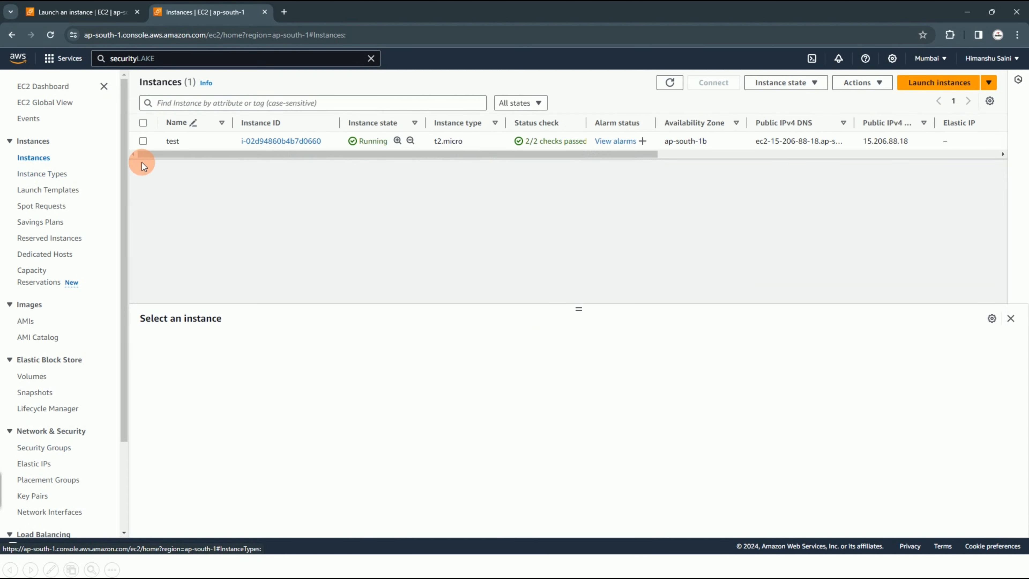
left_click(164, 140)
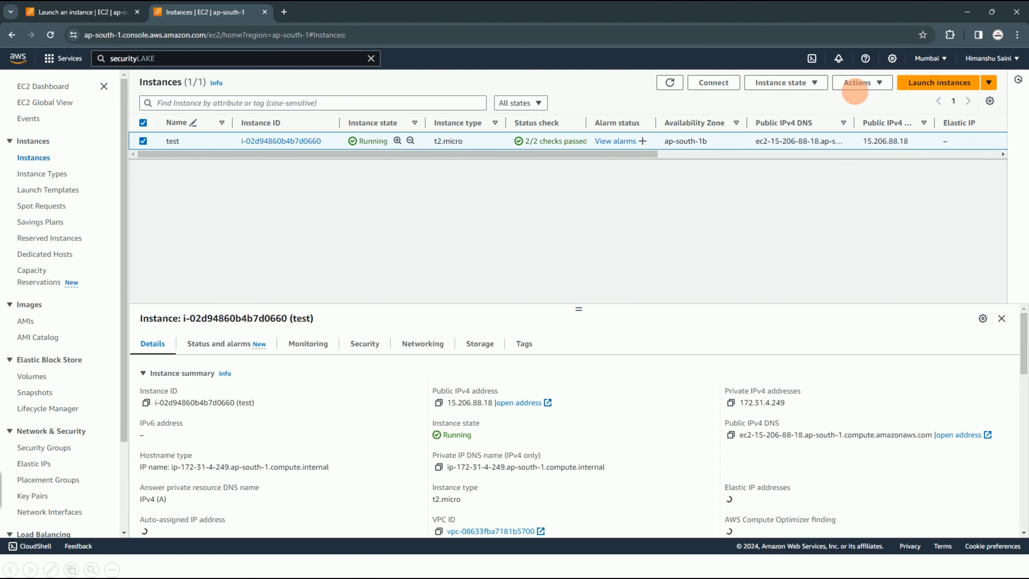
left_click(861, 82)
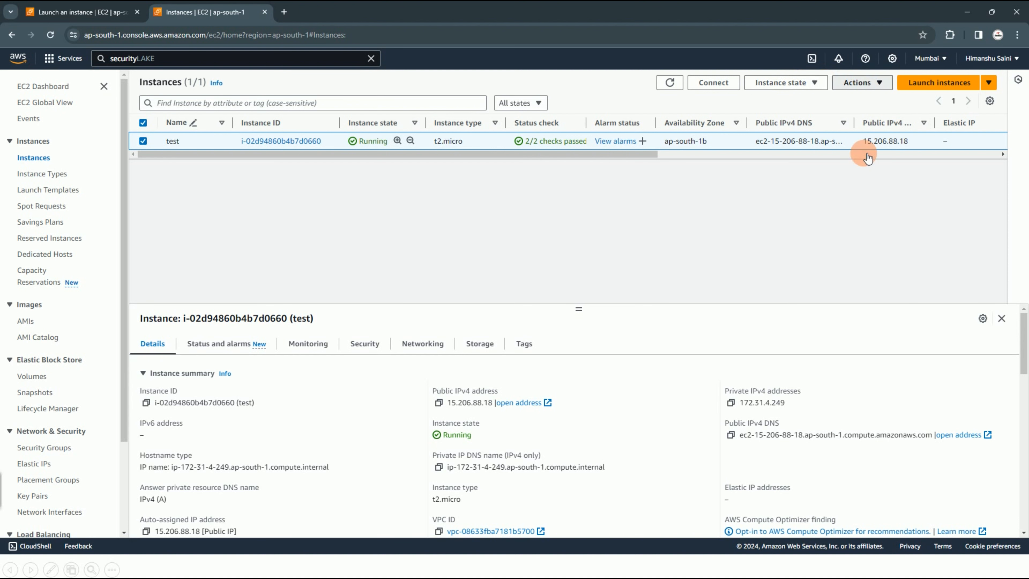
mouse_move(891, 182)
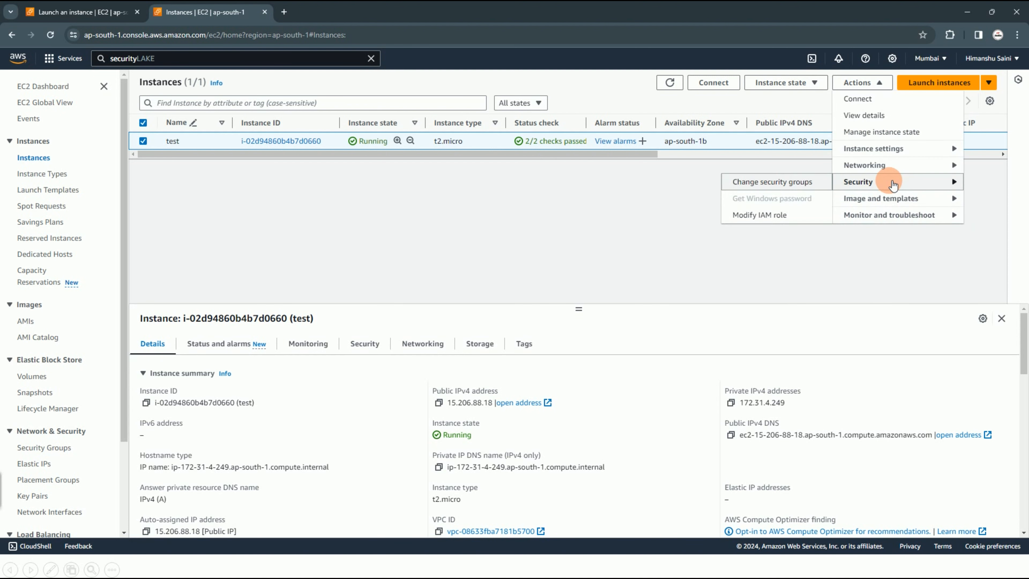
left_click(753, 182)
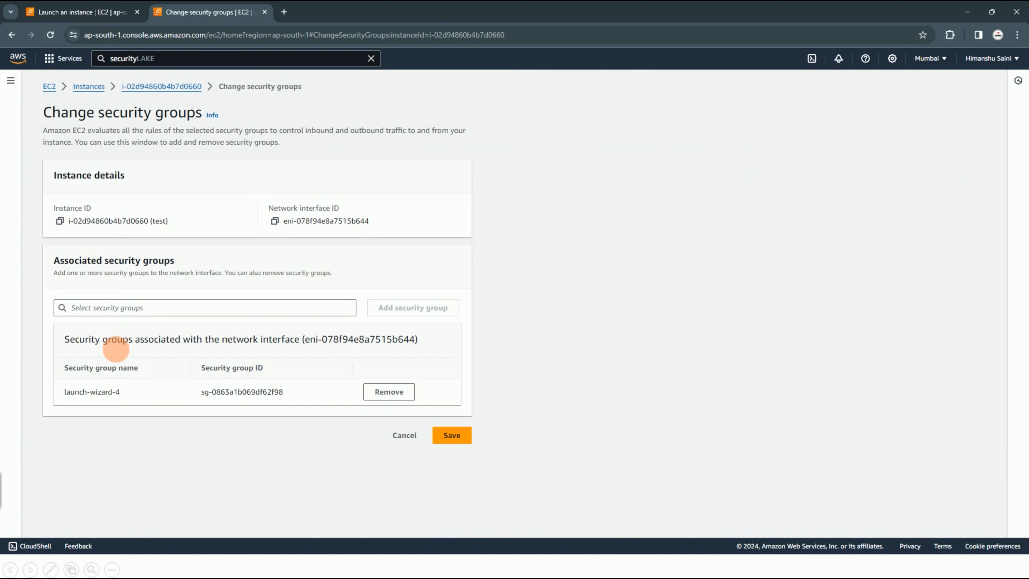
- Add the launch-wizard-2 security group to the instance's associated security groups and save the change
left_click(323, 312)
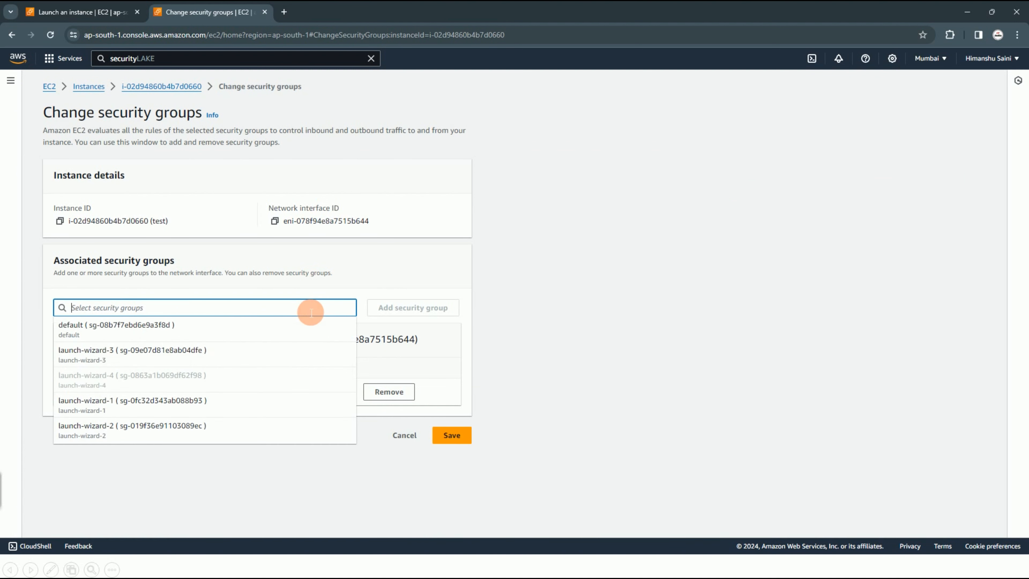
left_click(168, 429)
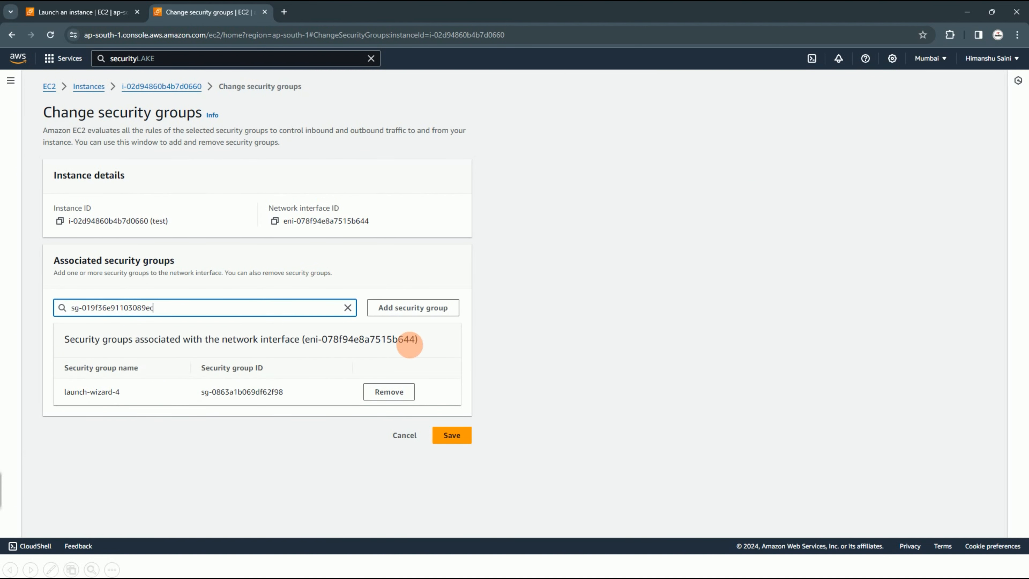
left_click(410, 310)
left_click(457, 465)
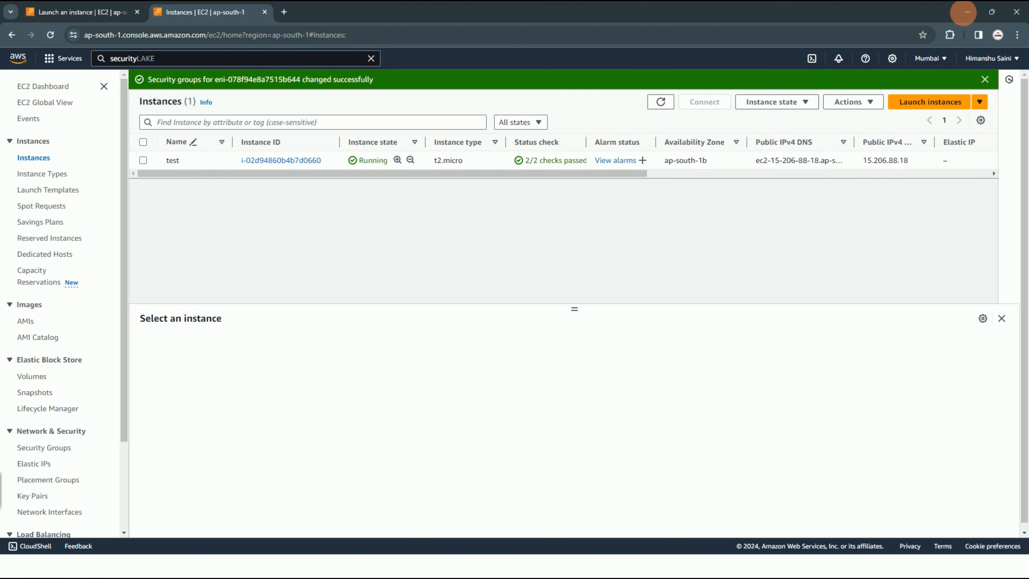
left_click(967, 12)
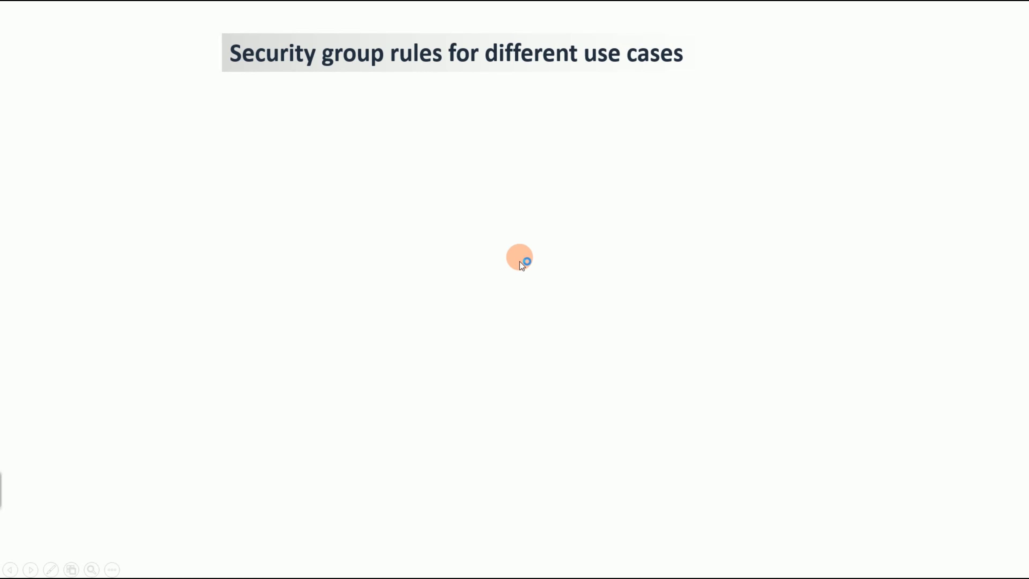
left_click(505, 268)
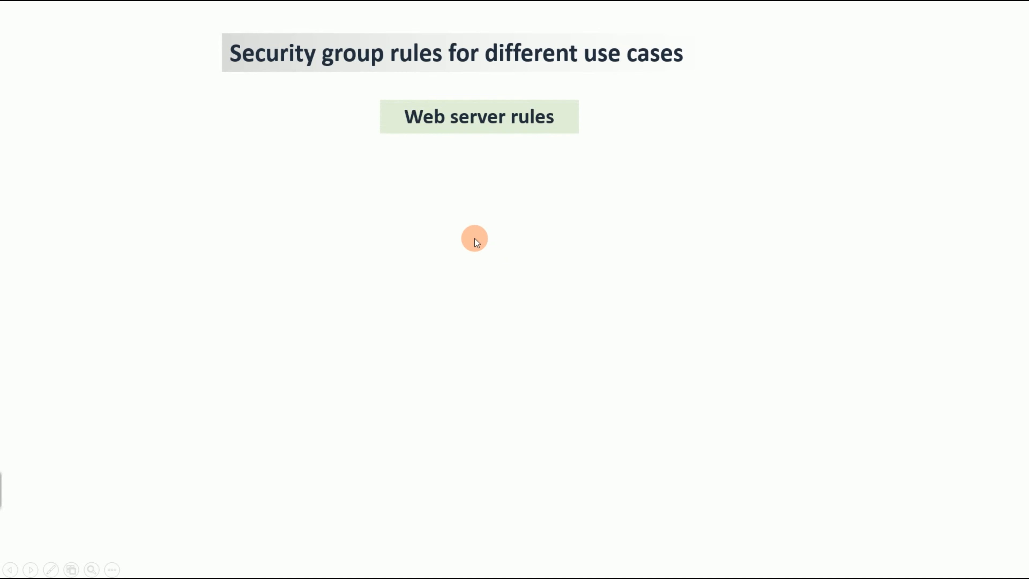